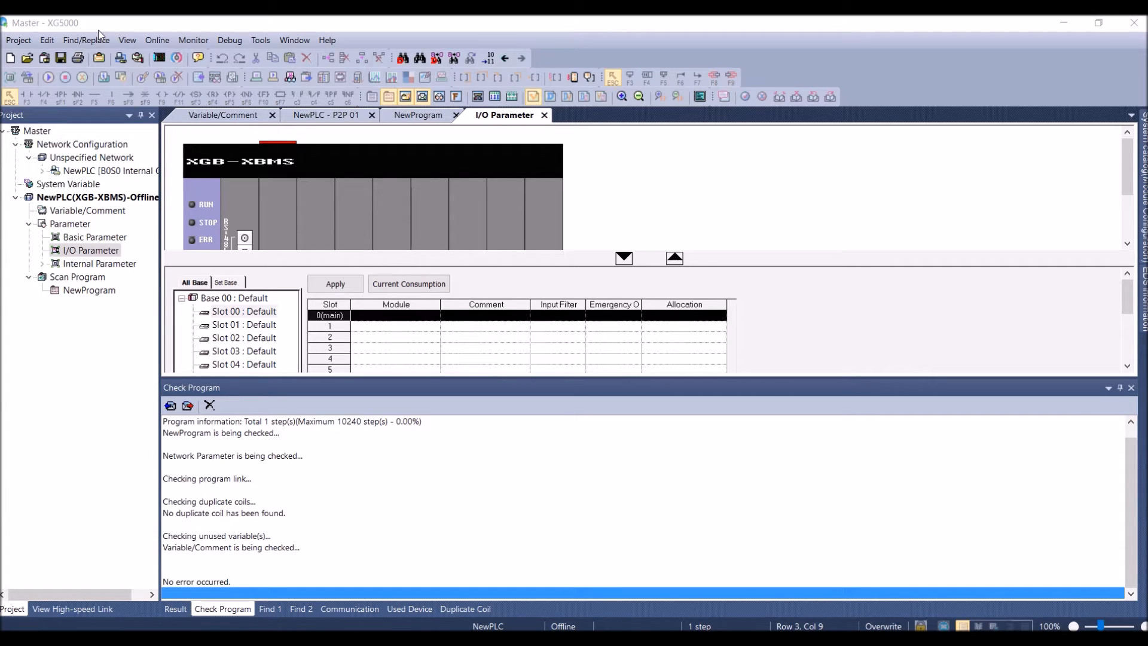
Review the Cnet standard settings of NewPLC, checking channel 2's station number and operation mode options, and widen the project window
double_click(60, 172)
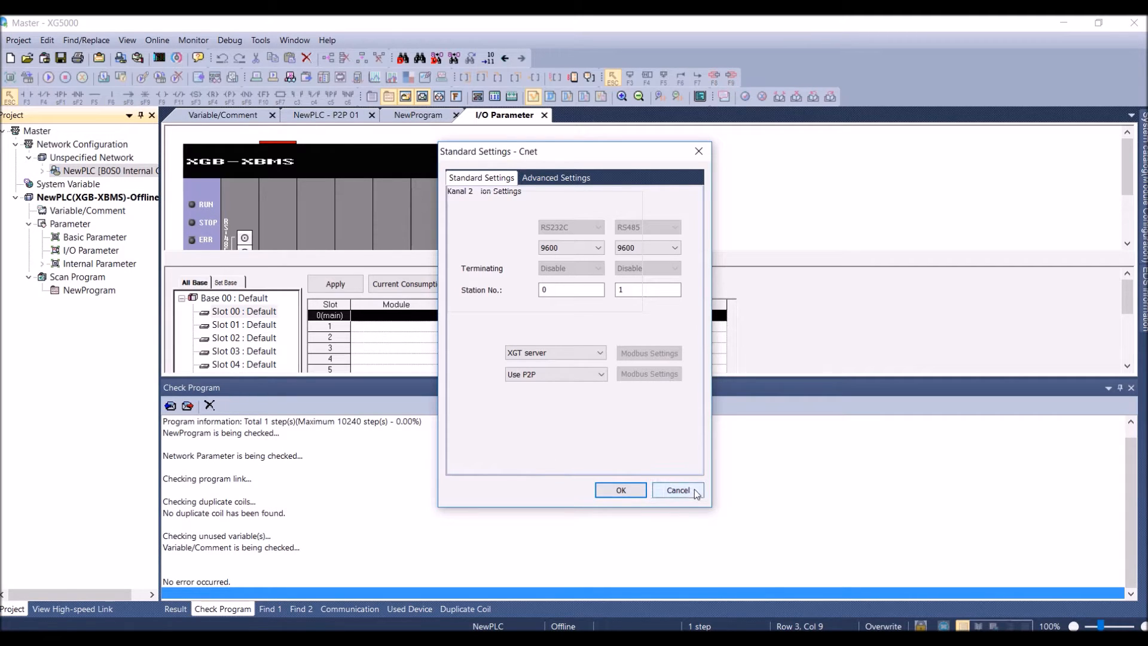
left_click(620, 490)
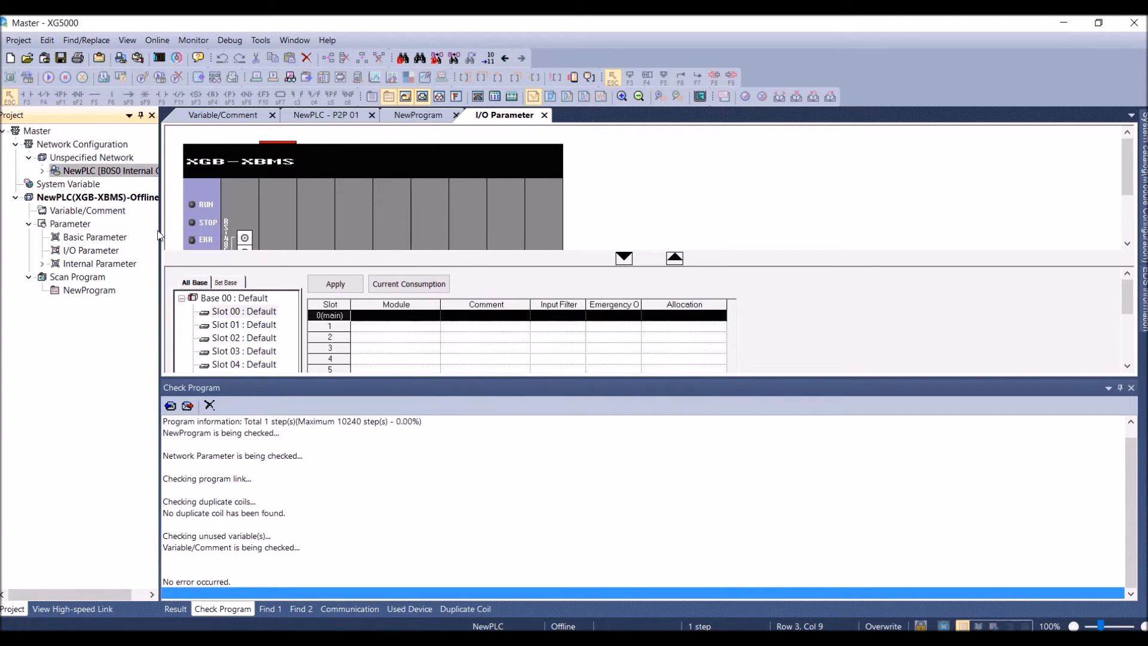
left_click_drag(163, 235, 257, 236)
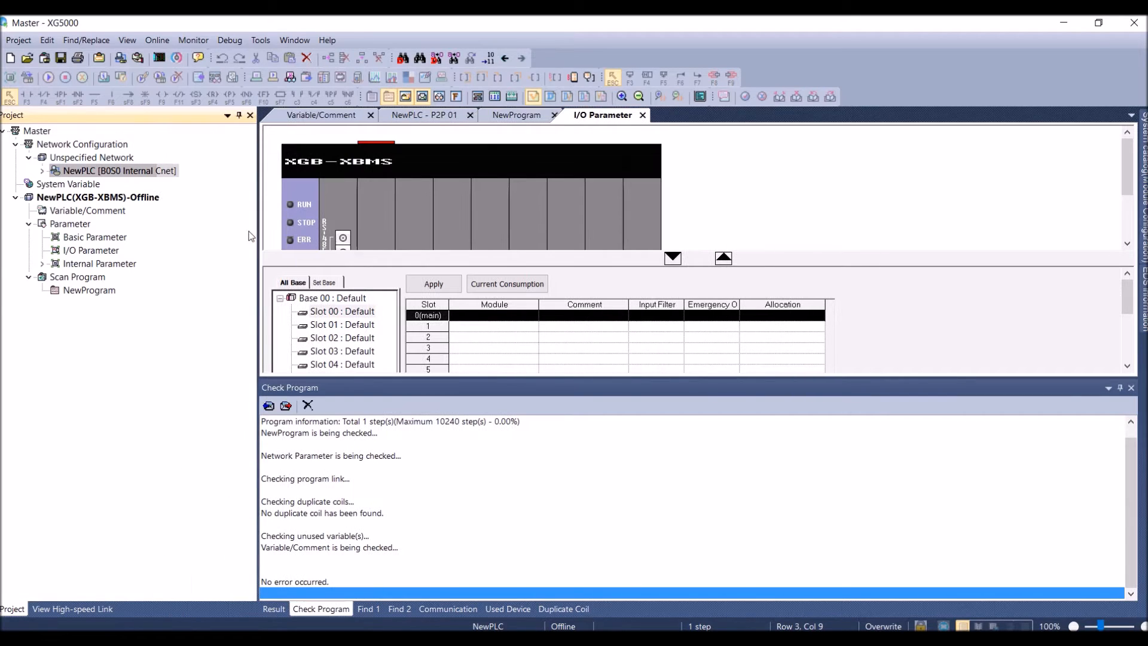
double_click(111, 173)
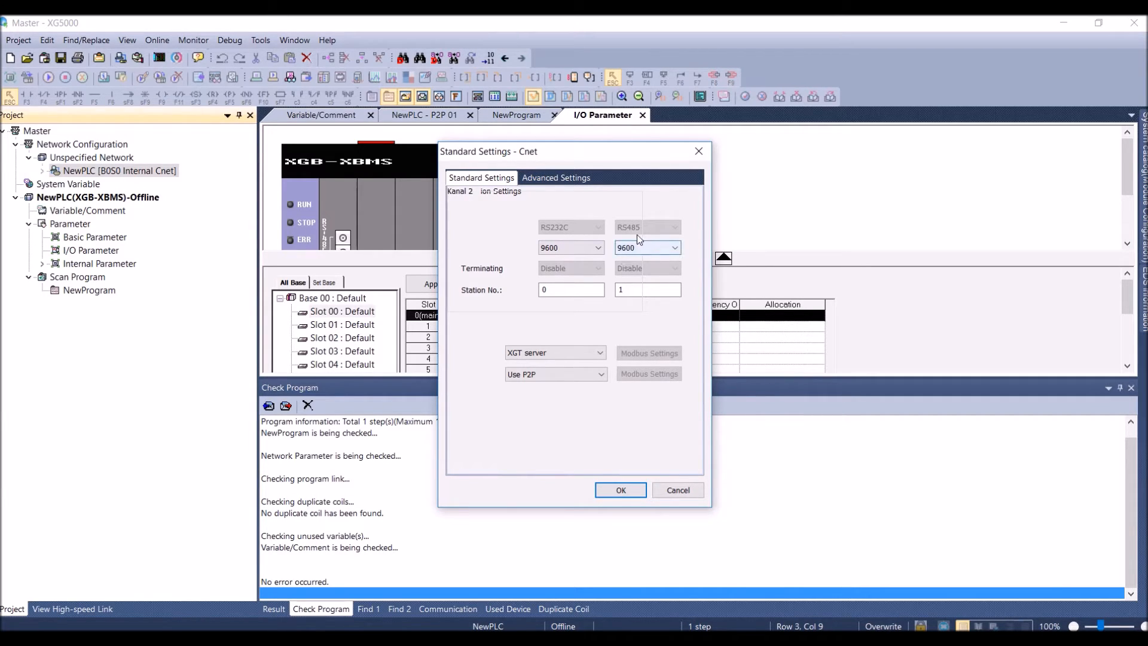
left_click(634, 289)
left_click(561, 374)
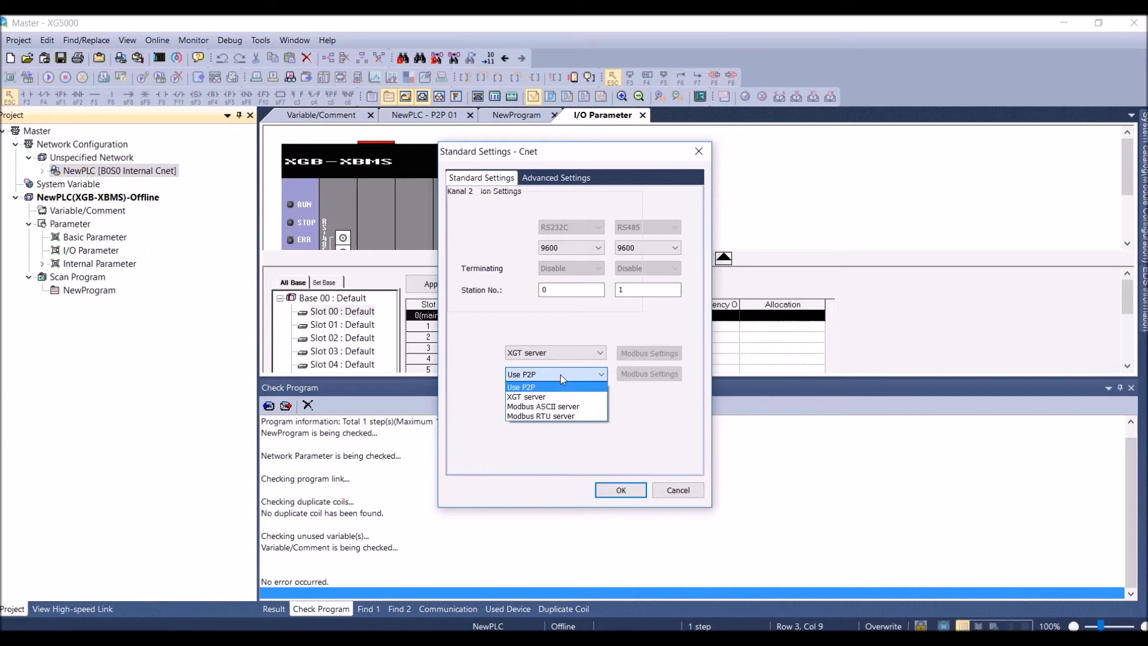
left_click(561, 374)
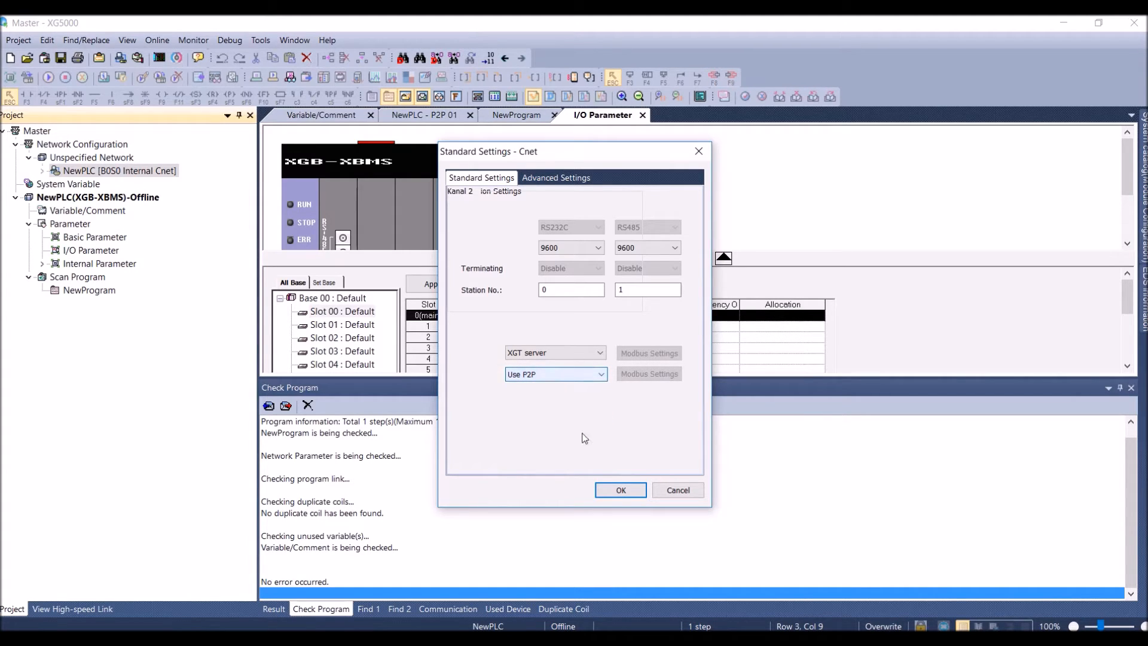
left_click(620, 491)
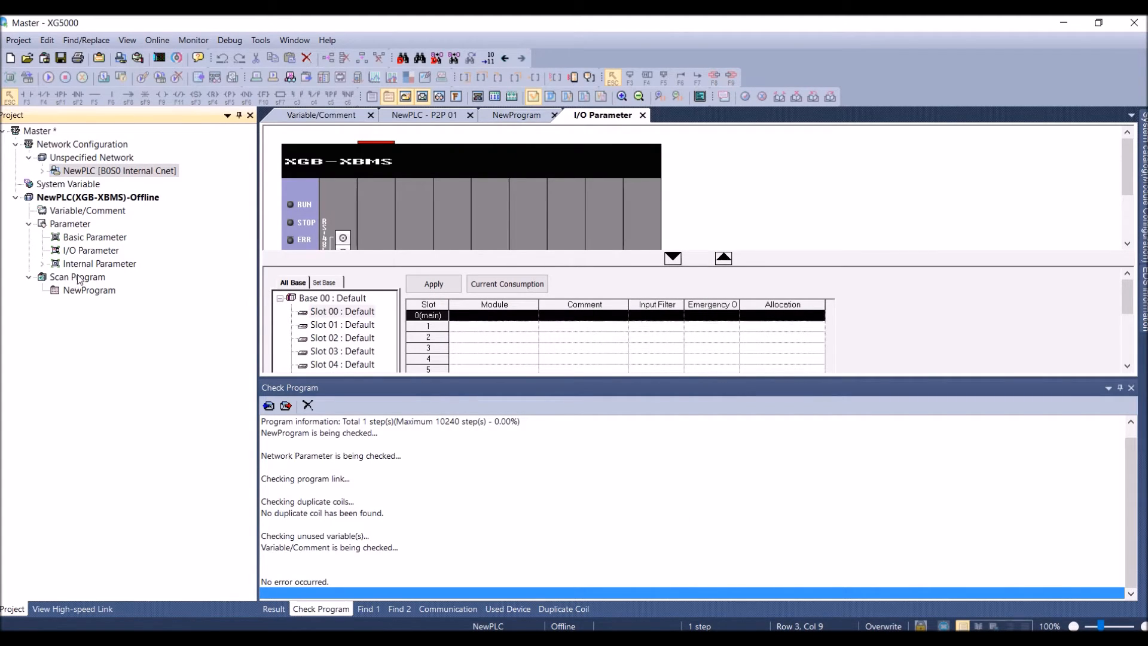
Show the P2P window and review the P2P Channel settings of P2P 01
left_click(128, 40)
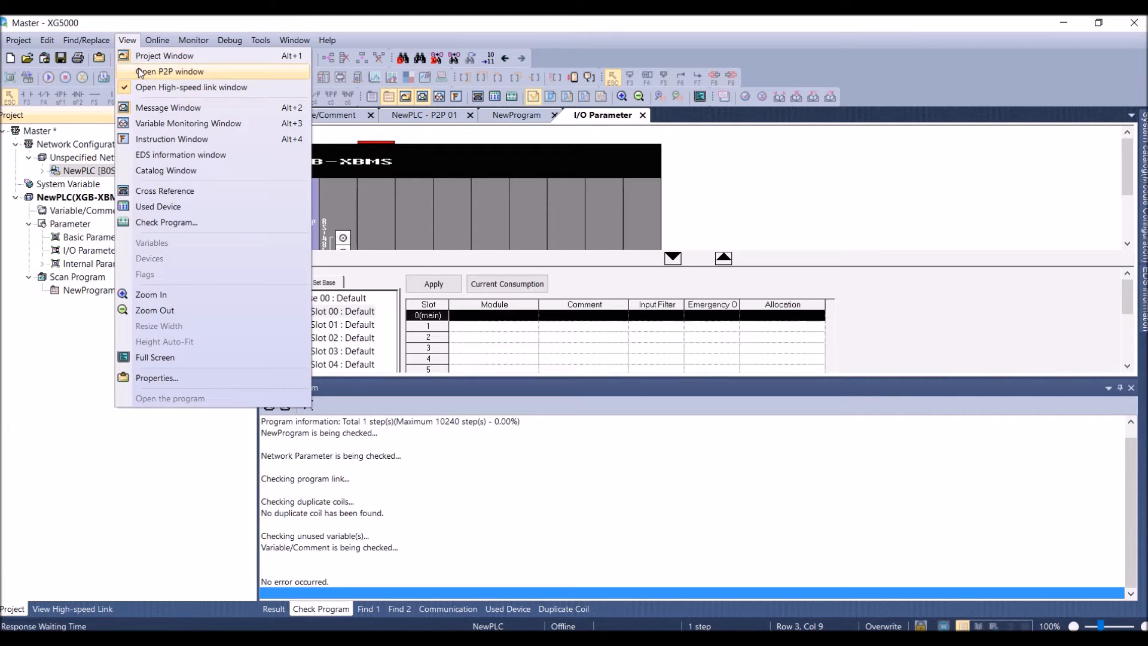
left_click(140, 72)
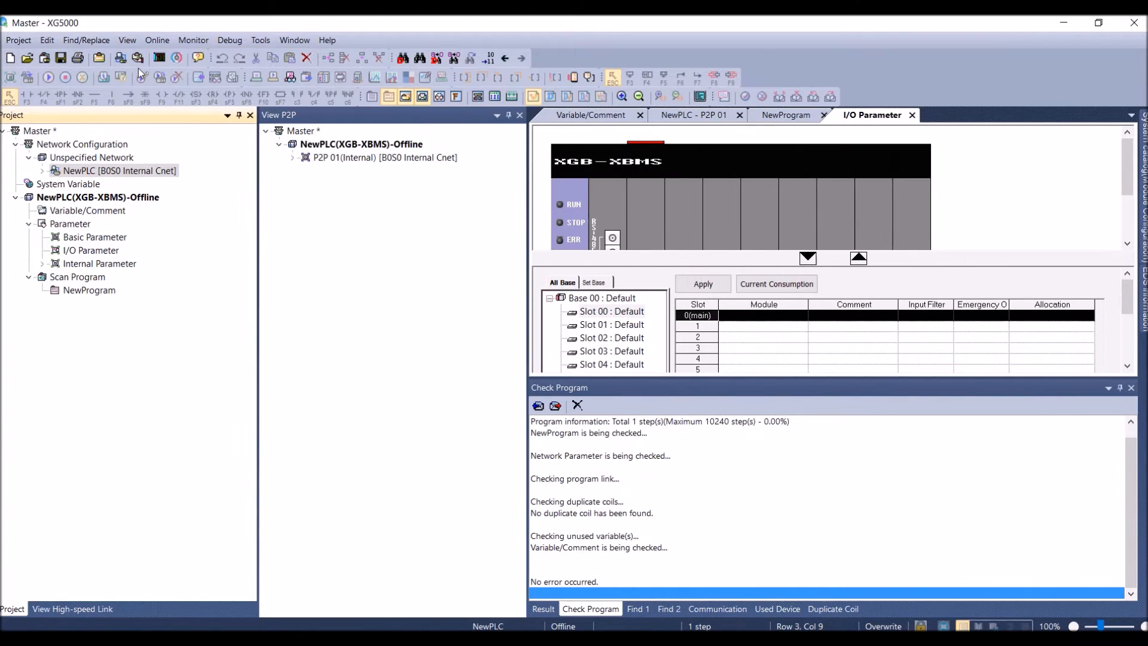
left_click(292, 158)
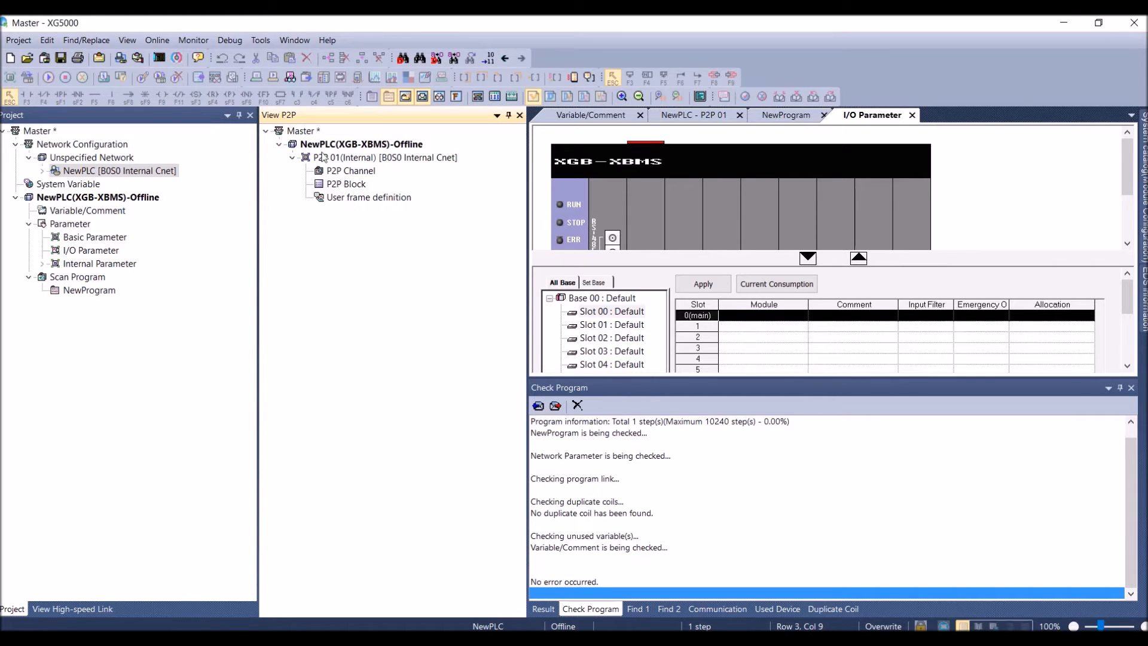
double_click(339, 171)
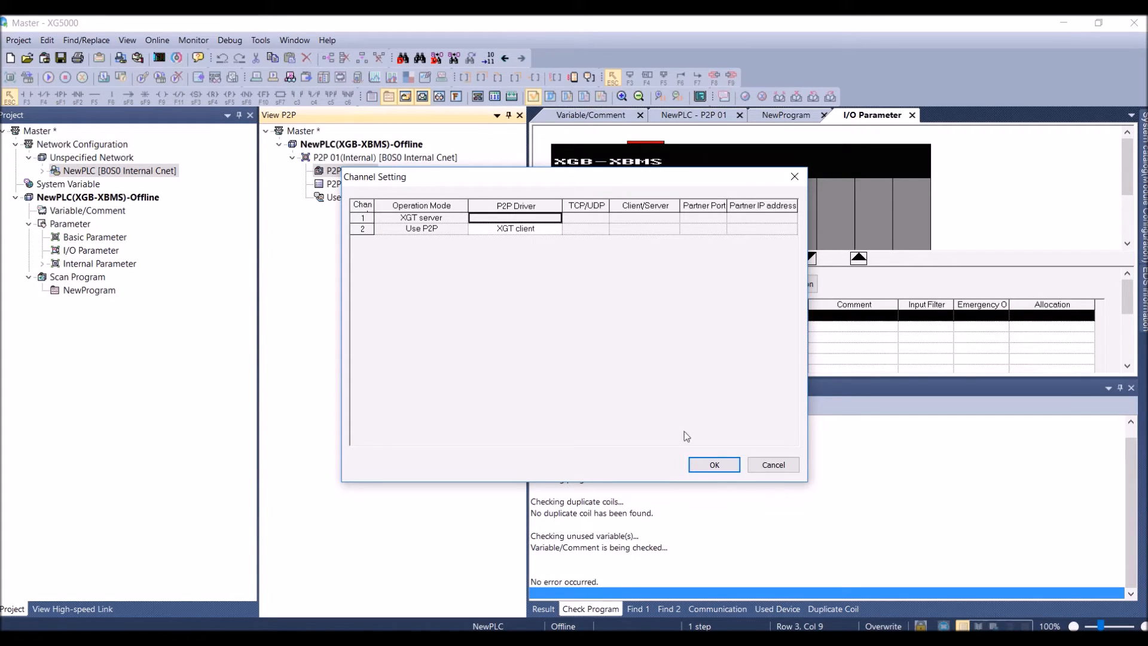
left_click(717, 466)
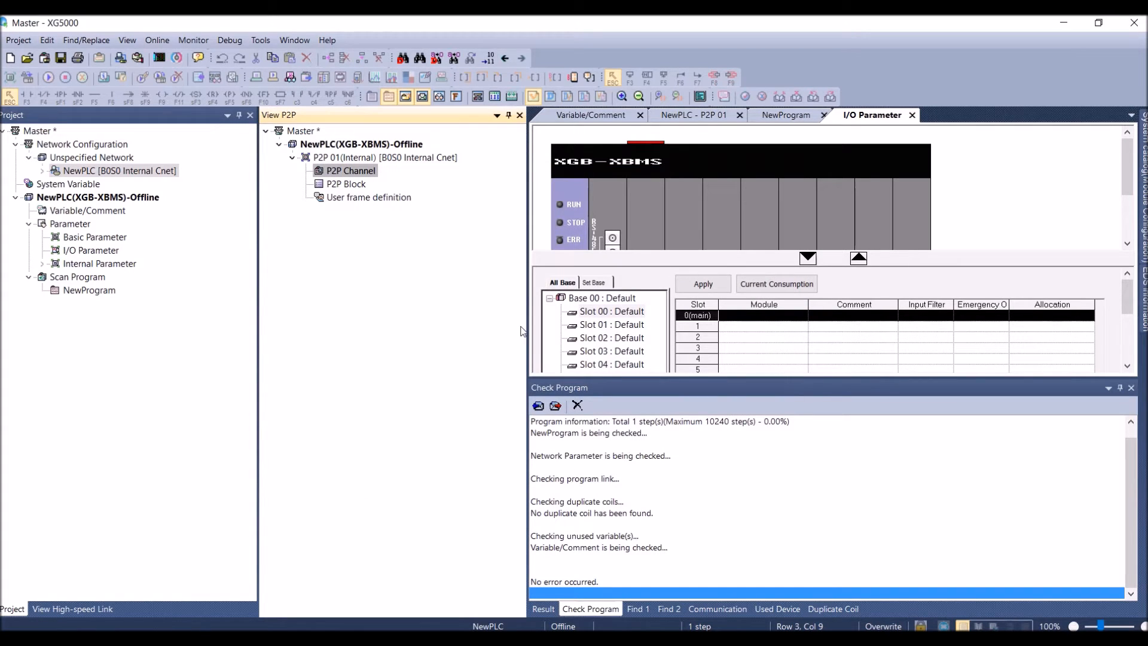
Open the P2P Block table of P2P 01 and auto-hide the P2P and project windows
double_click(348, 185)
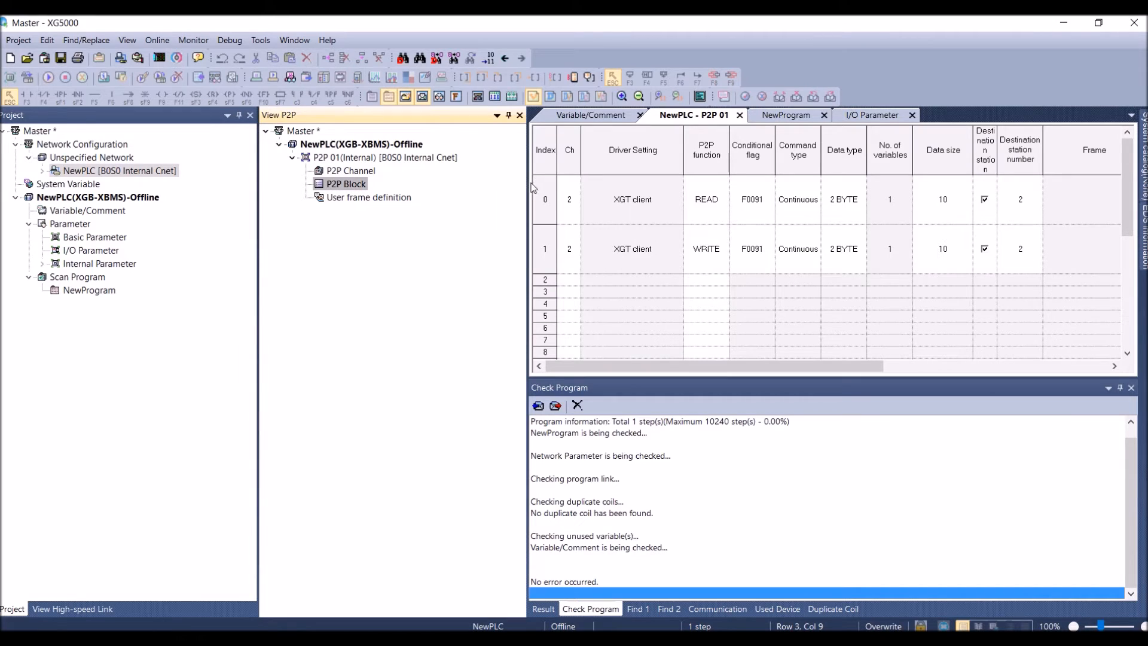
left_click(508, 115)
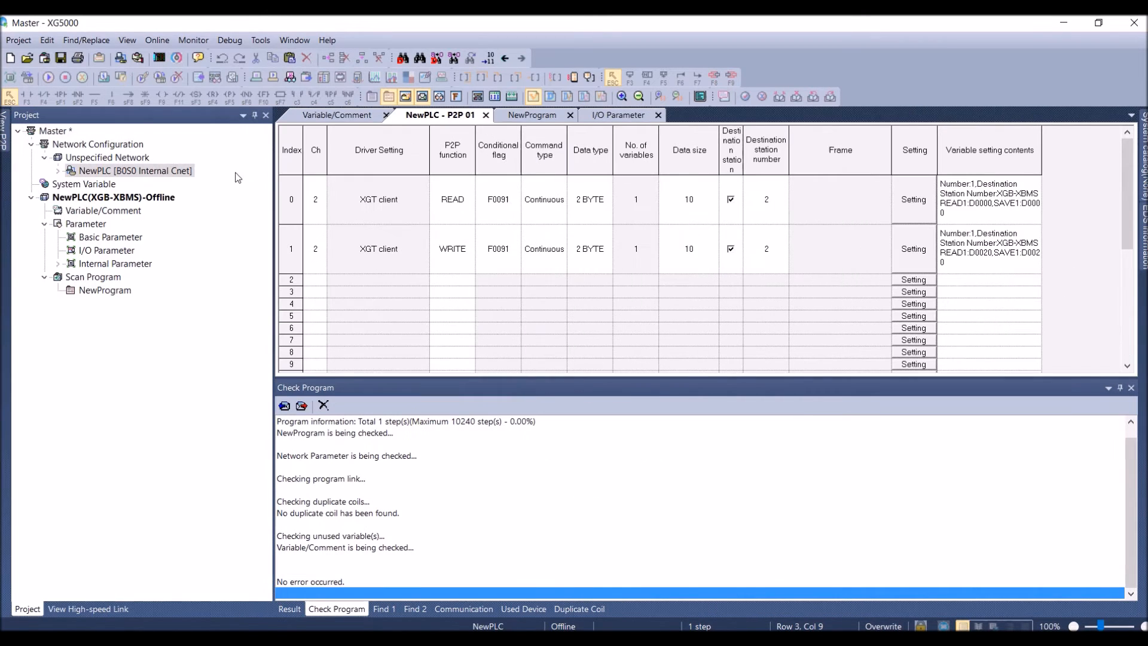
left_click(254, 115)
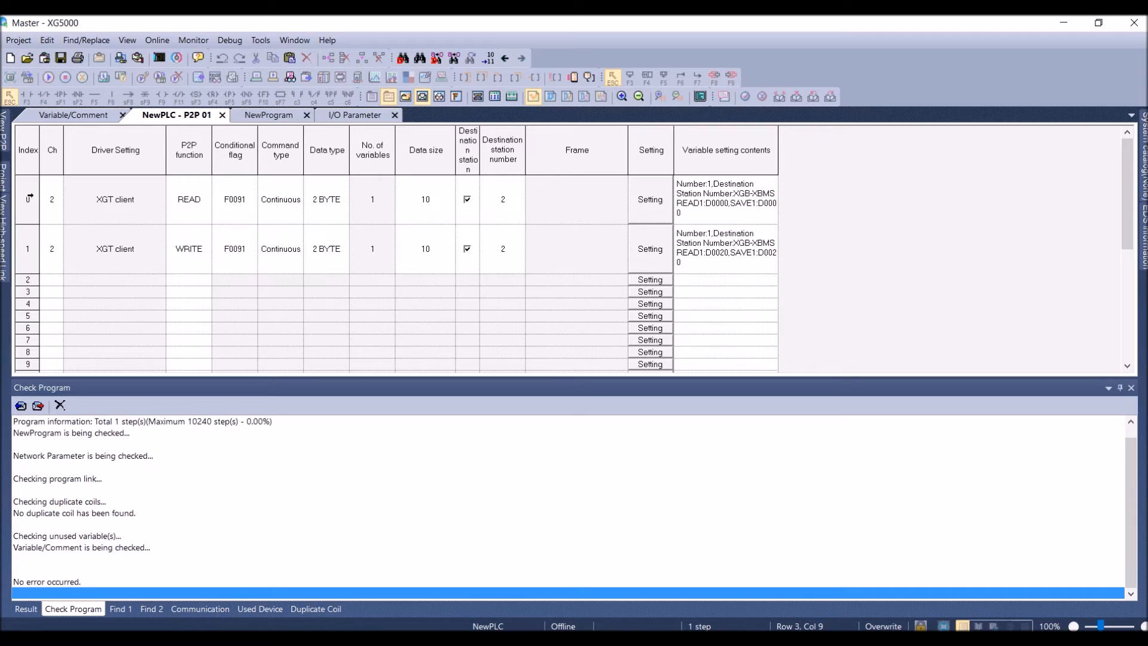
Look up the F0091 clock flag in the Variable/Comment system flag list, docking the project window again
mouse_move(6, 209)
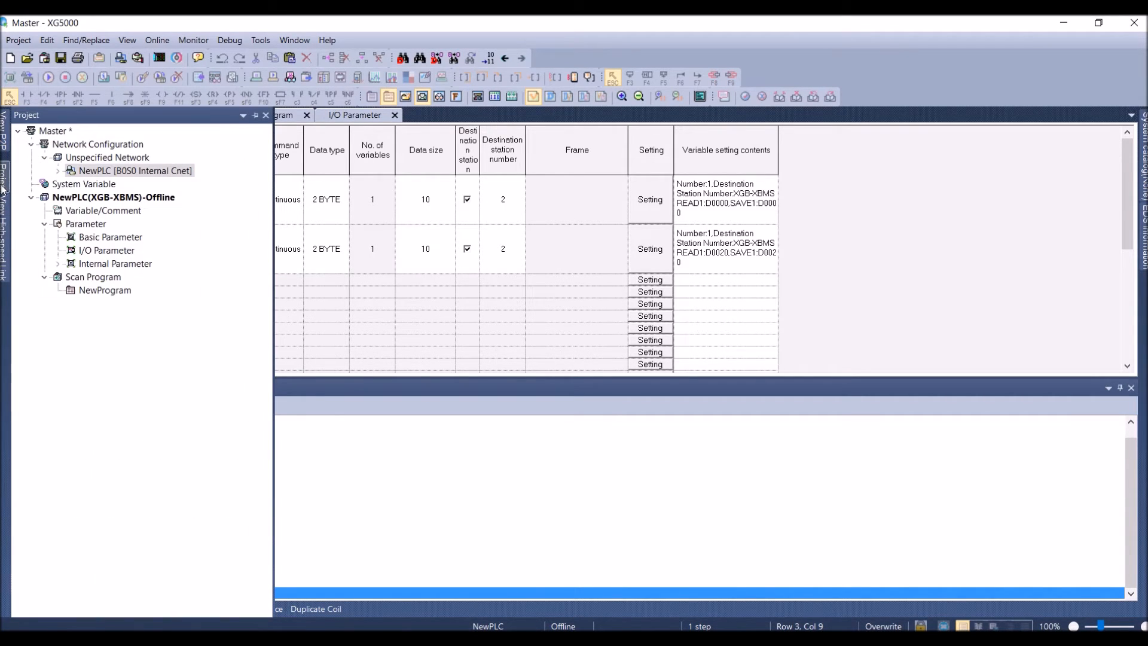
double_click(69, 213)
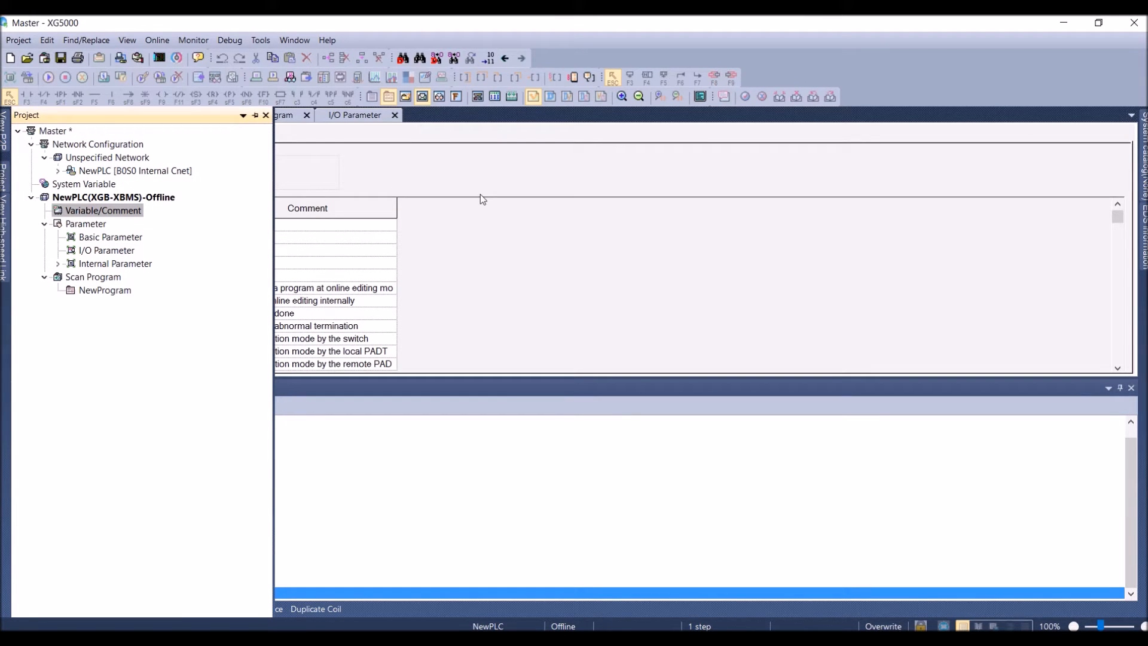
left_click(243, 115)
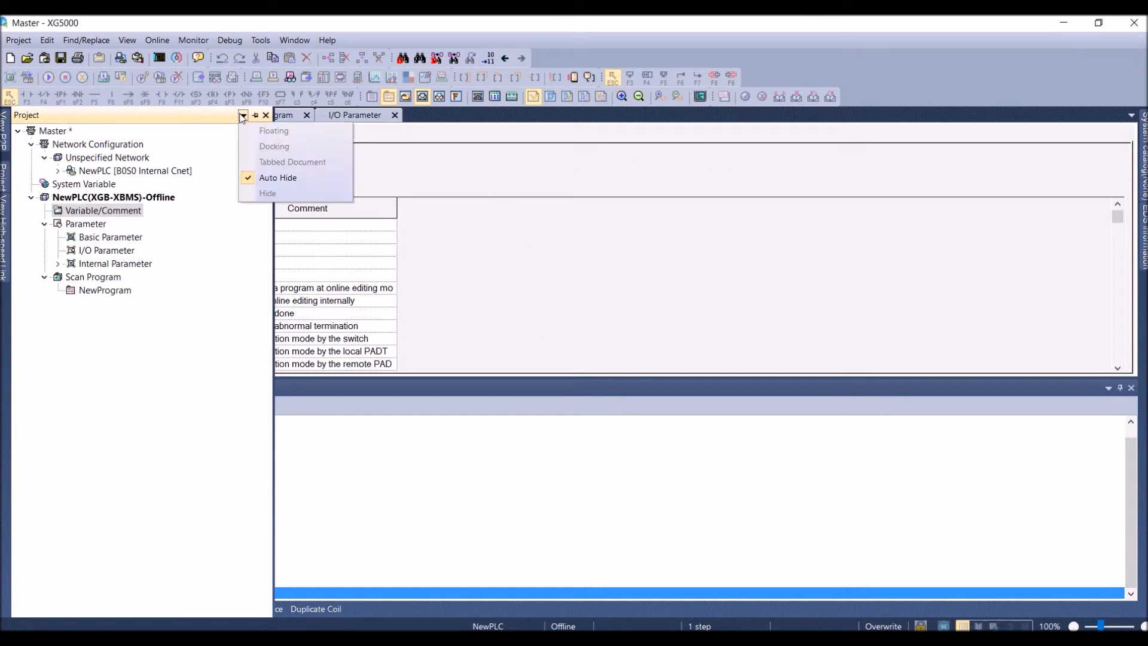
left_click(256, 117)
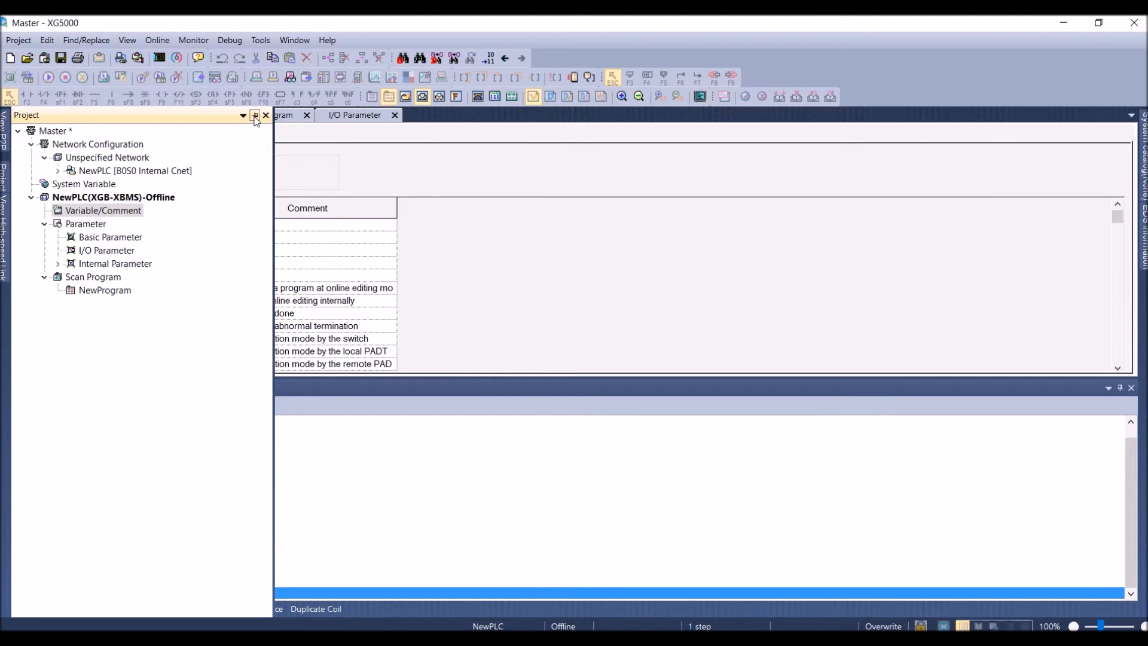
left_click(255, 117)
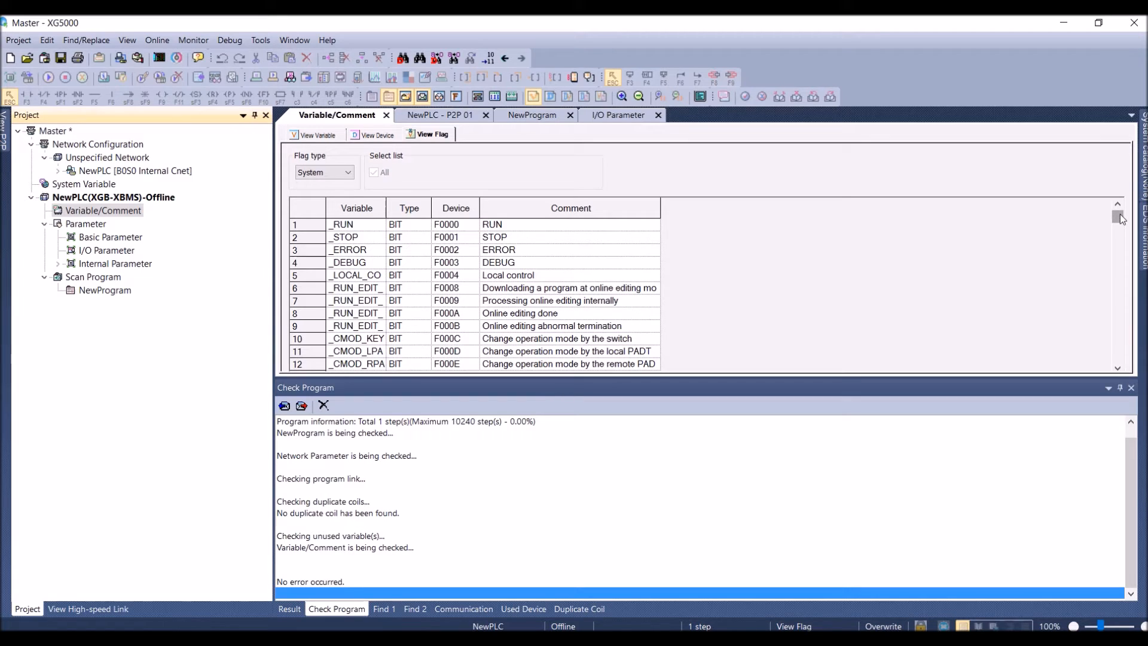
left_click_drag(1121, 216, 1121, 270)
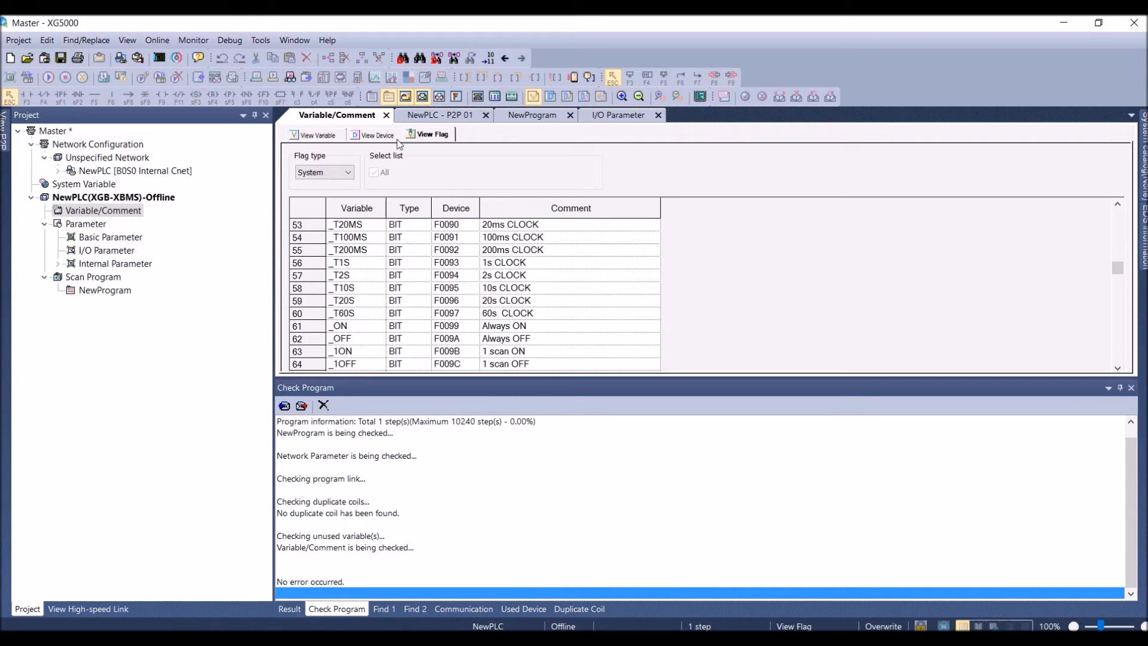
Review the variable settings of the READ and WRITE blocks in the P2P 01 table, including their read and save areas
left_click(458, 116)
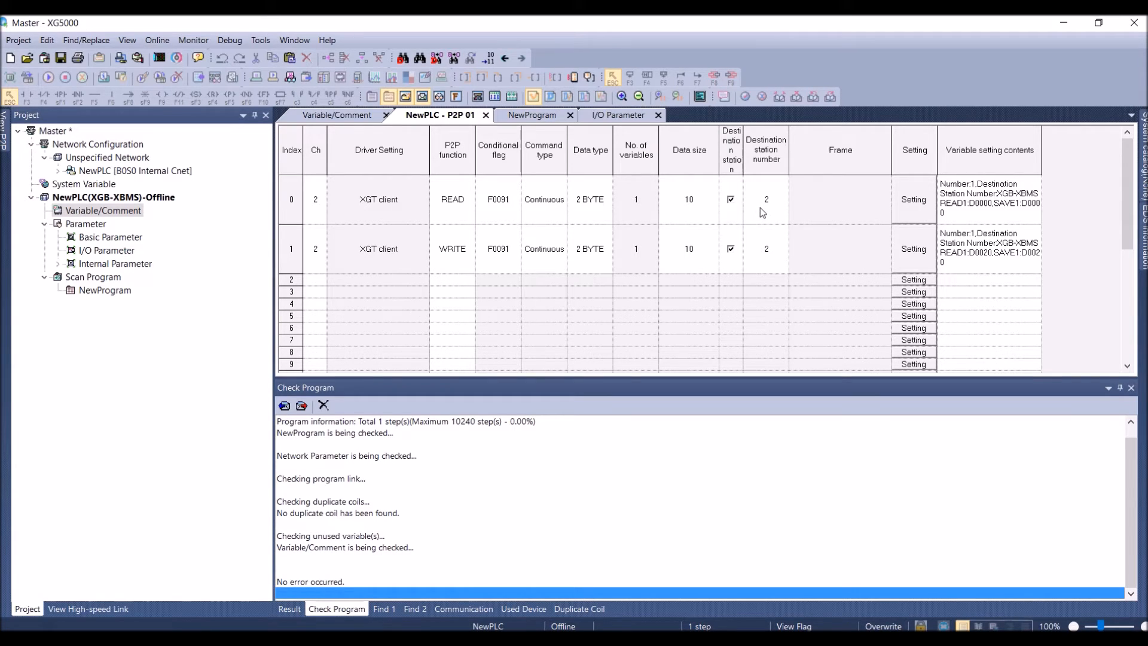
left_click(921, 201)
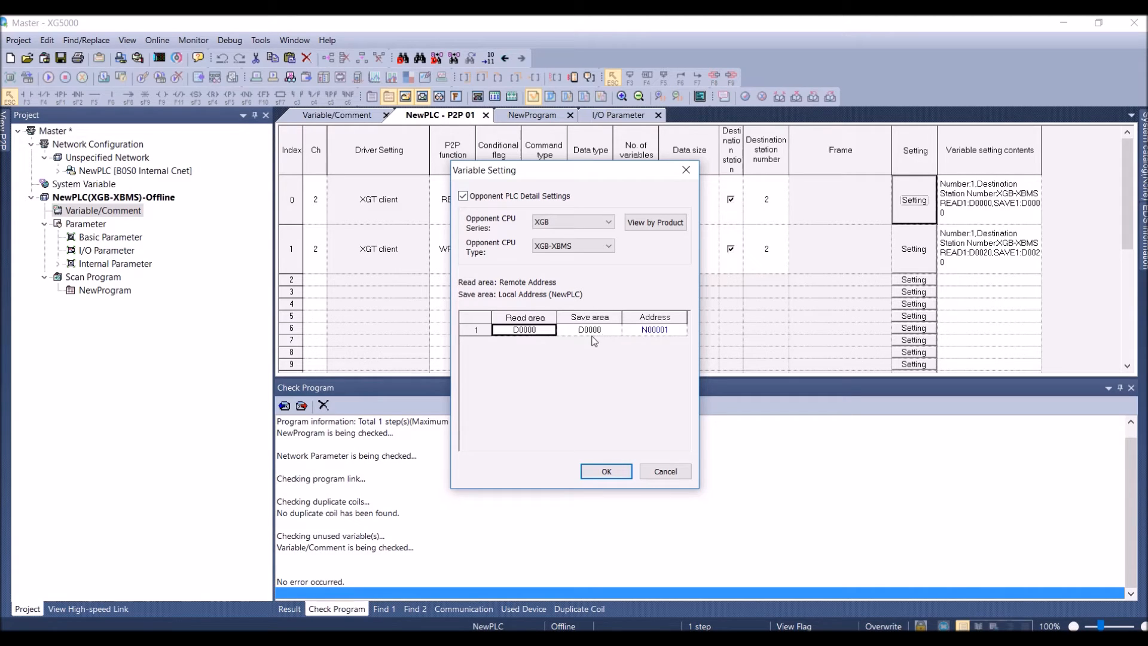
left_click(608, 471)
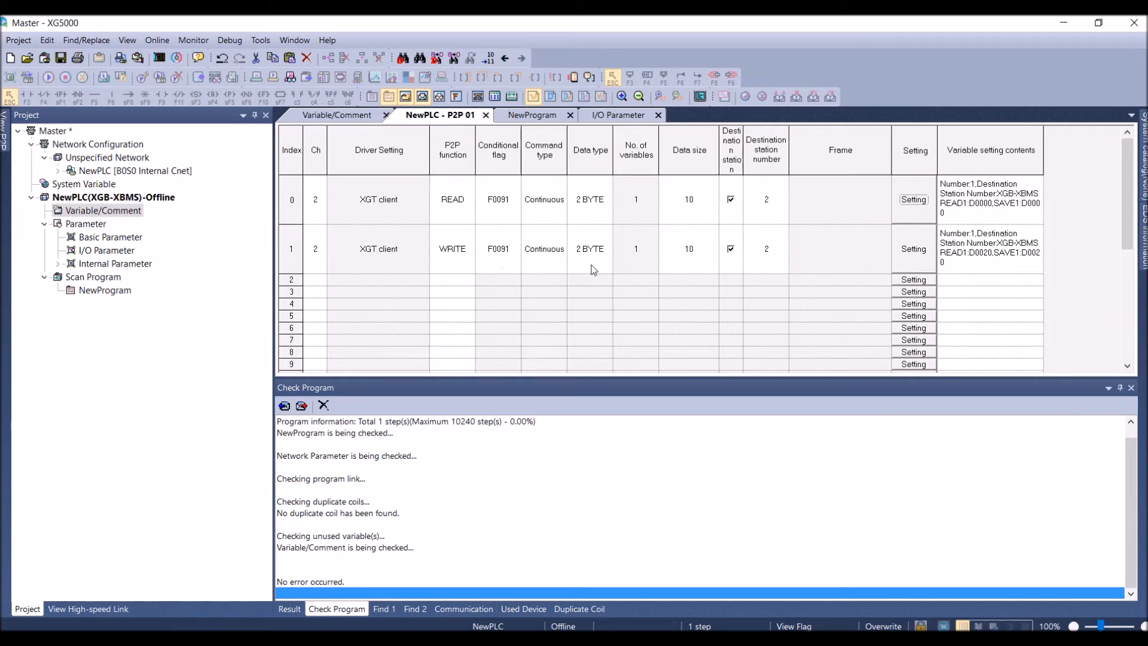
left_click(915, 249)
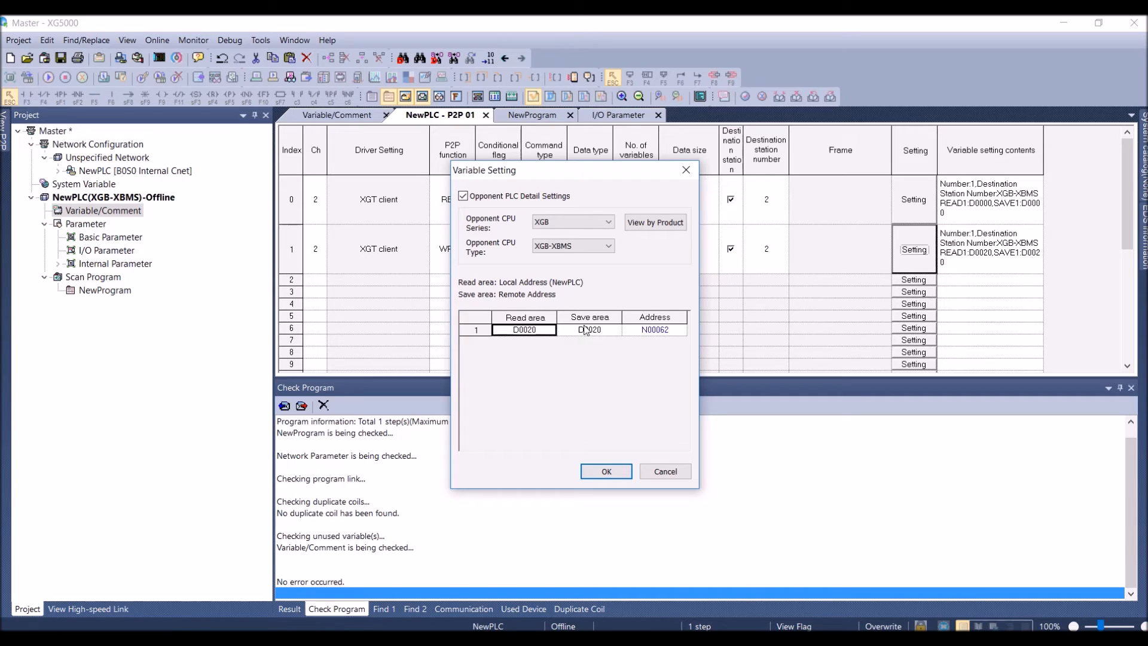
left_click(606, 472)
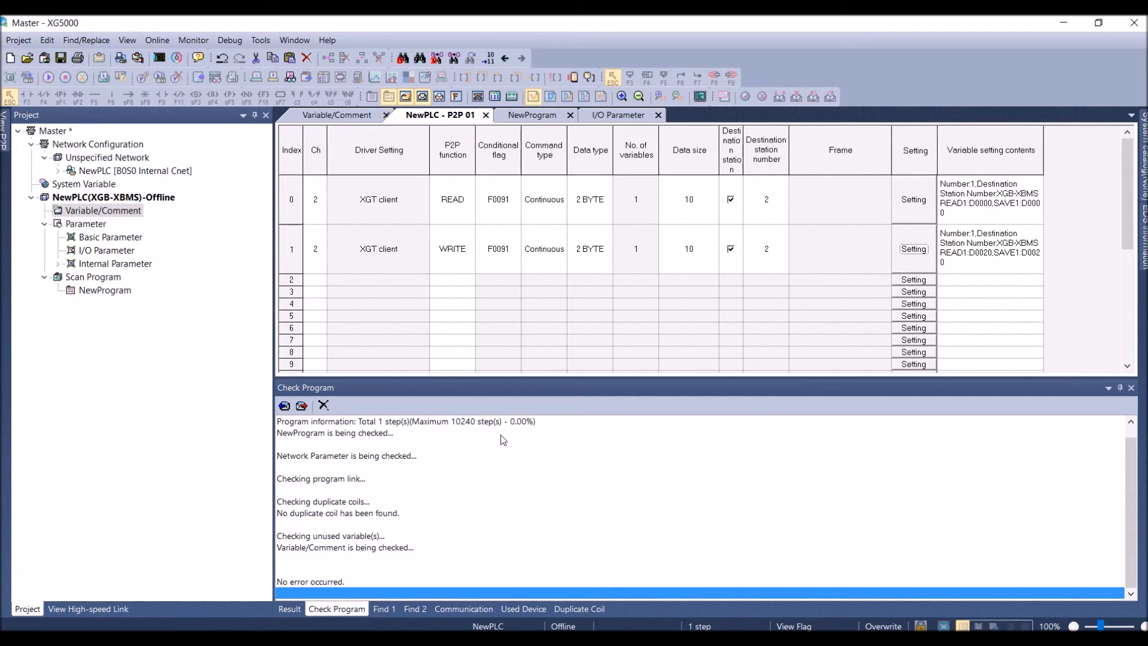
Try to connect the Master project to the PLC, and disconnect the Slave project from its PLC
left_click(157, 41)
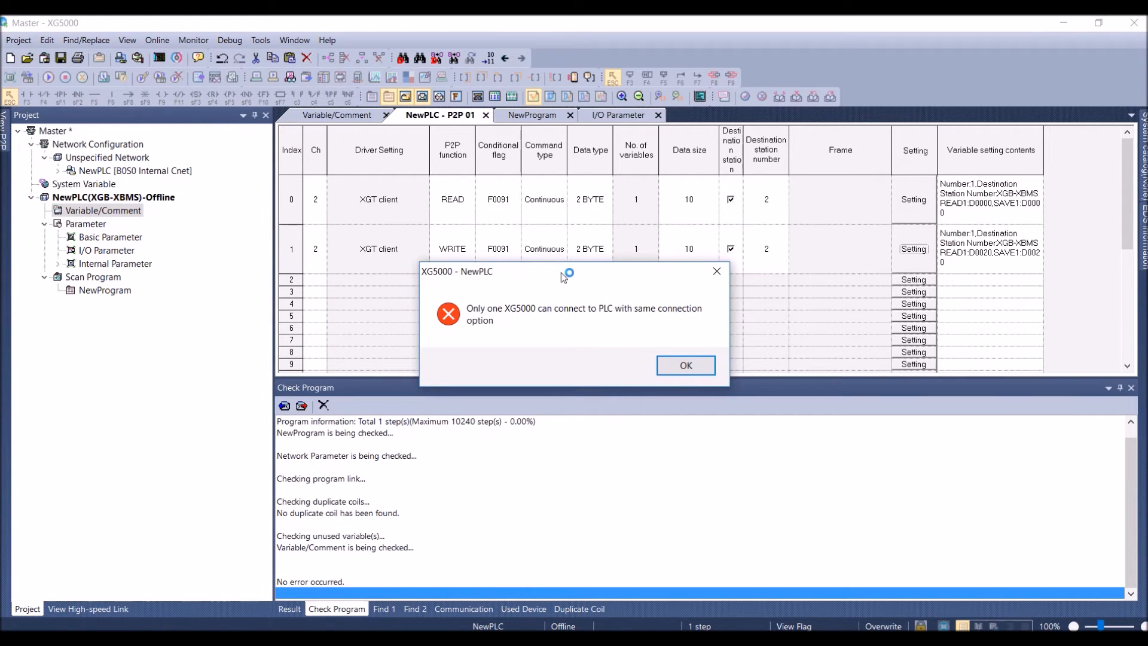
left_click(685, 366)
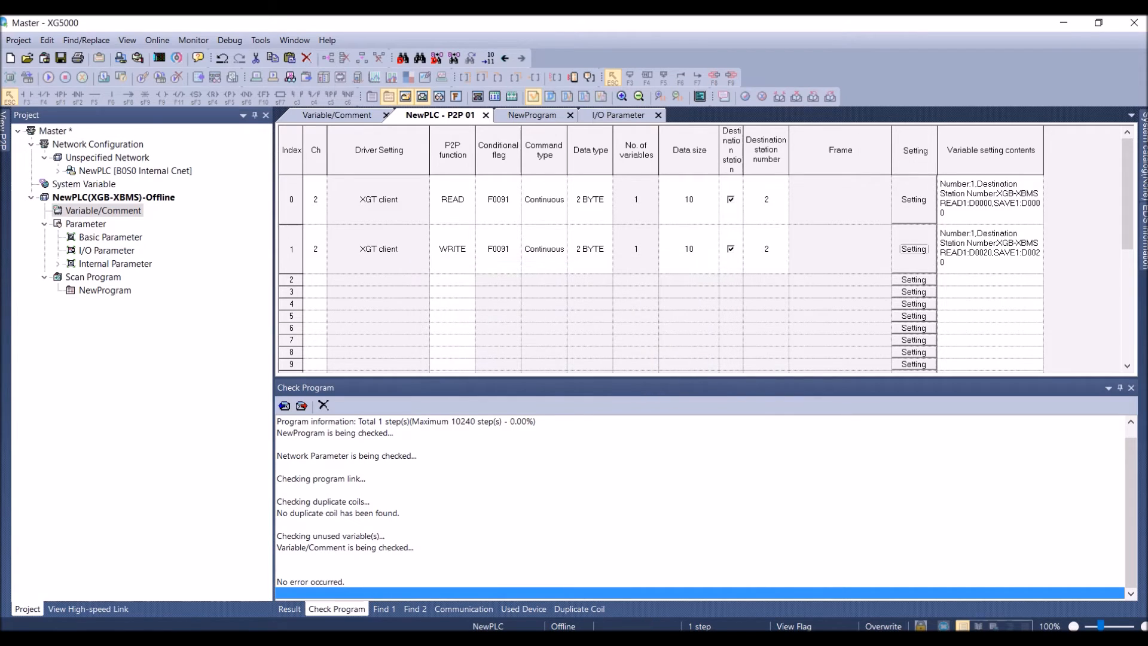
left_click(572, 639)
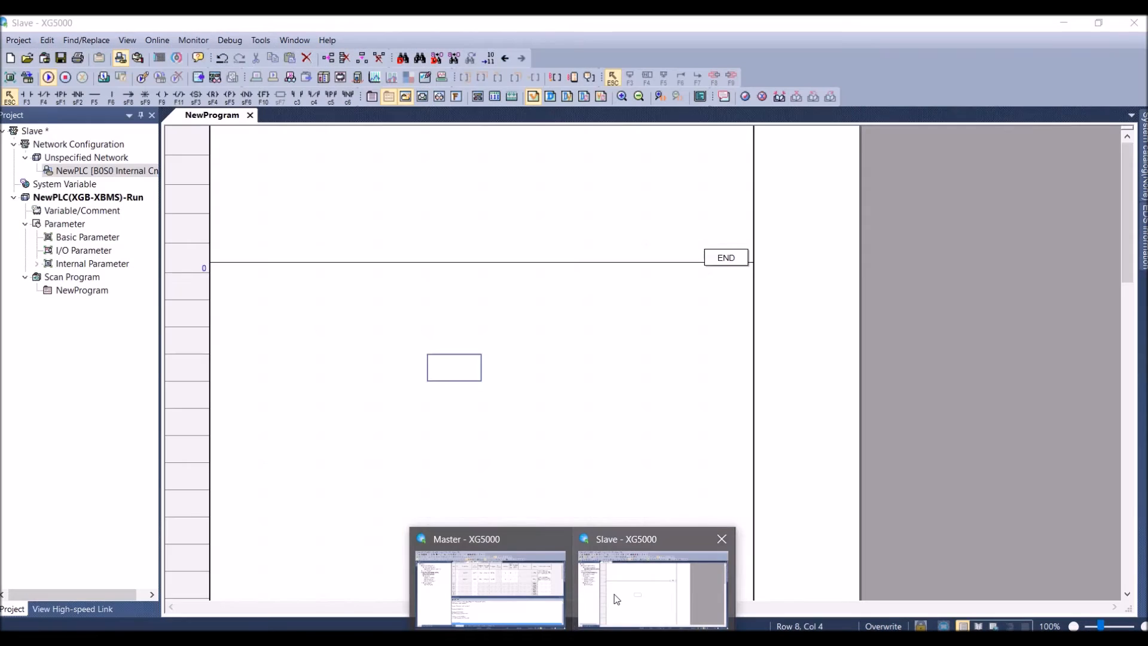
left_click(610, 597)
left_click(154, 43)
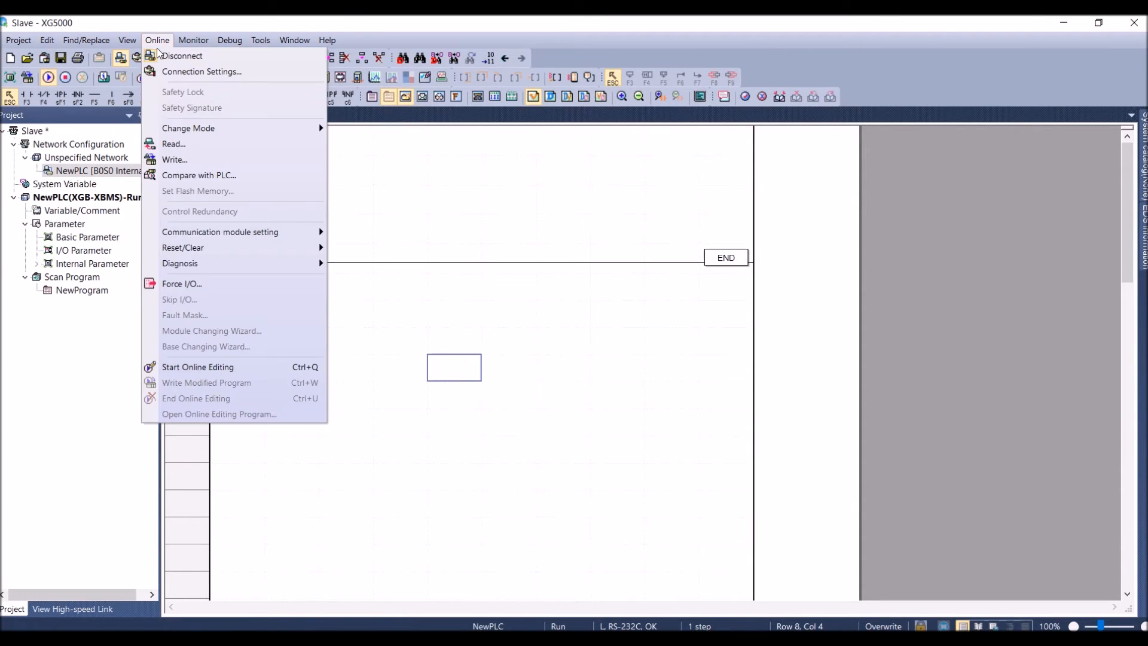
left_click(176, 54)
Return to the Master project and connect it to the PLC
left_click(572, 639)
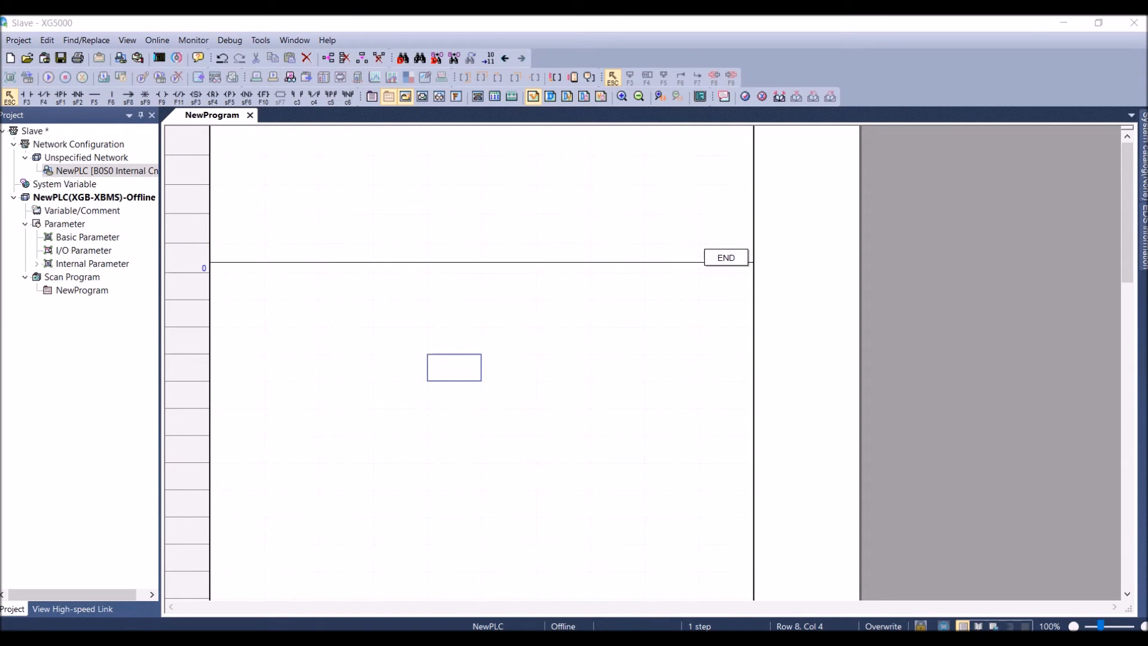
left_click(480, 587)
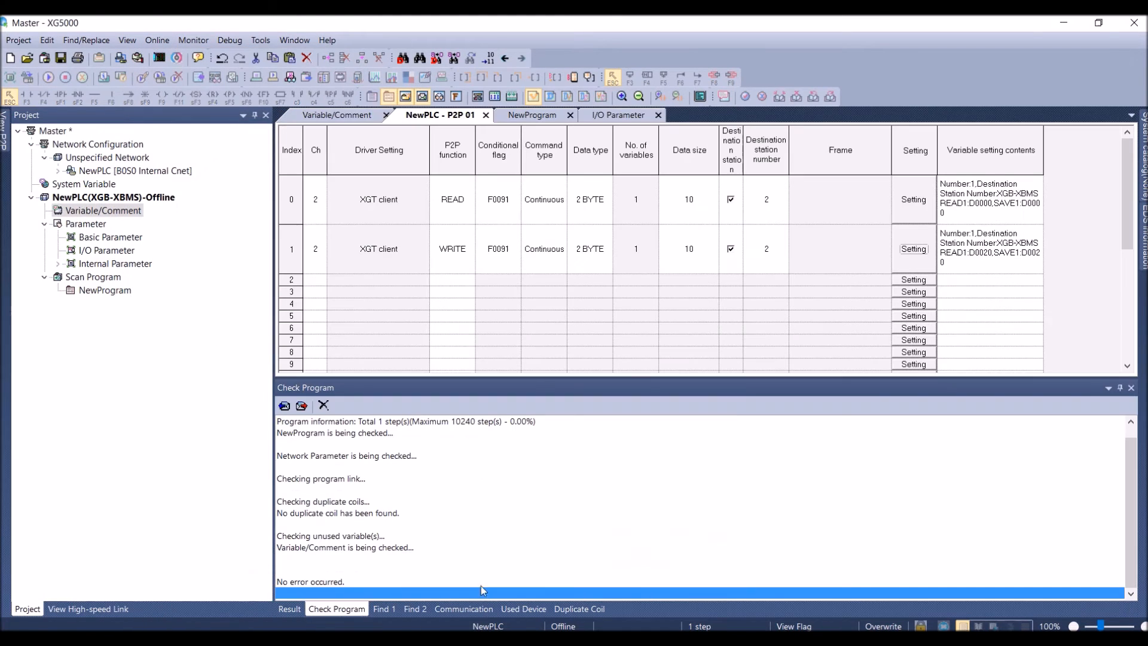
left_click(158, 40)
left_click(180, 56)
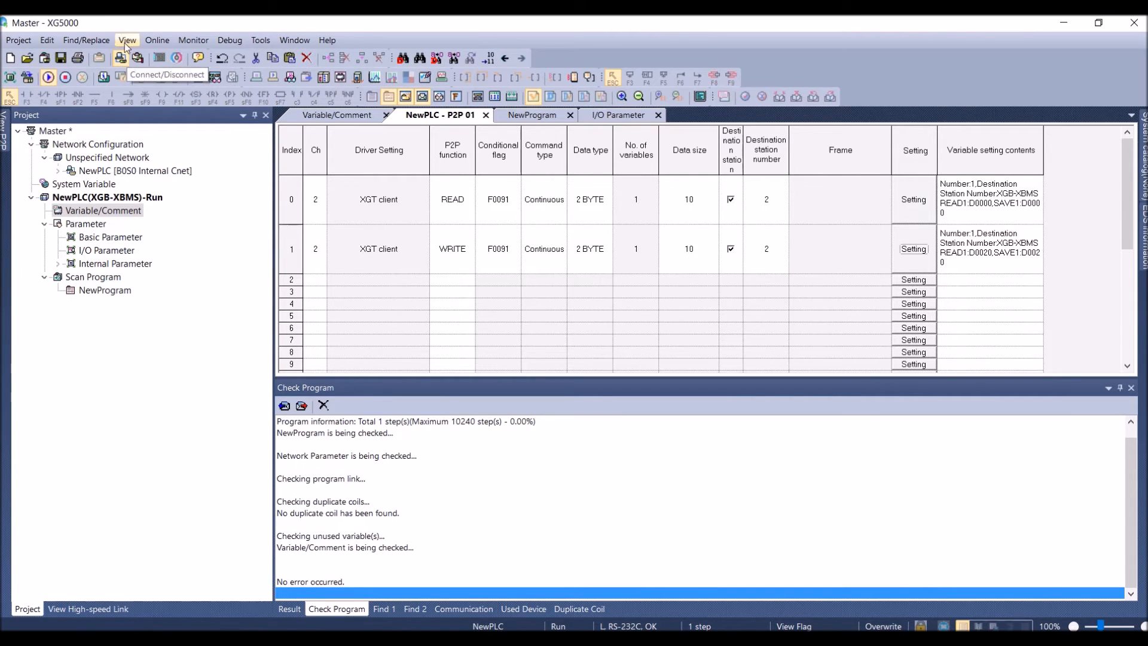
Set up writing the Master project to the PLC with link enable included in the parameters, and cancel the write
left_click(157, 40)
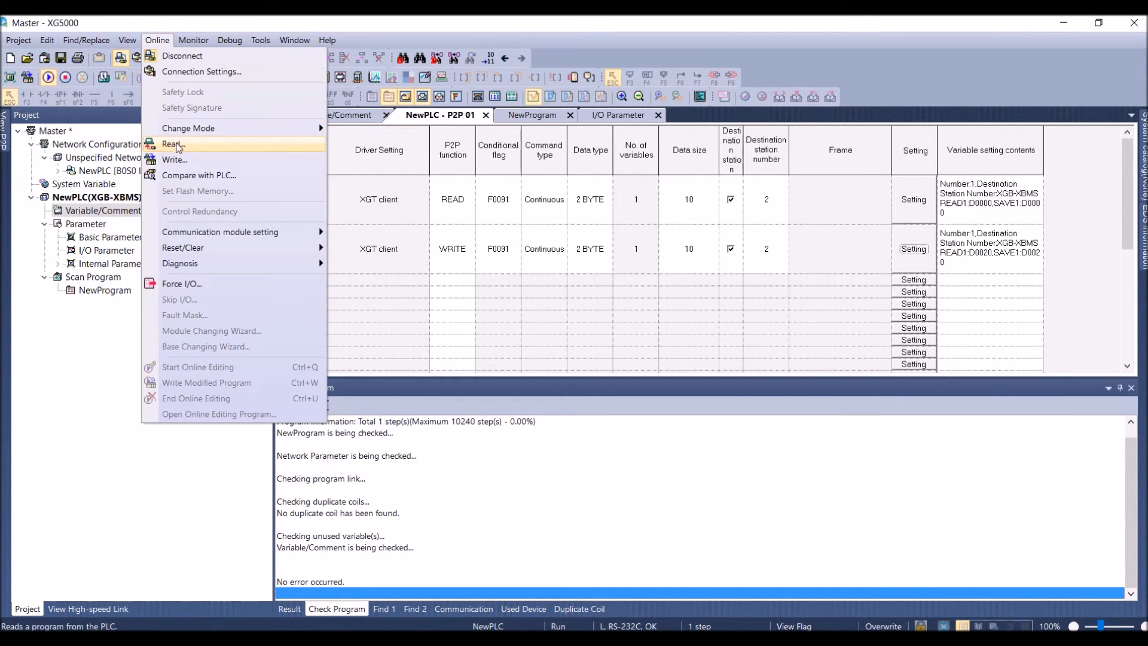
left_click(176, 159)
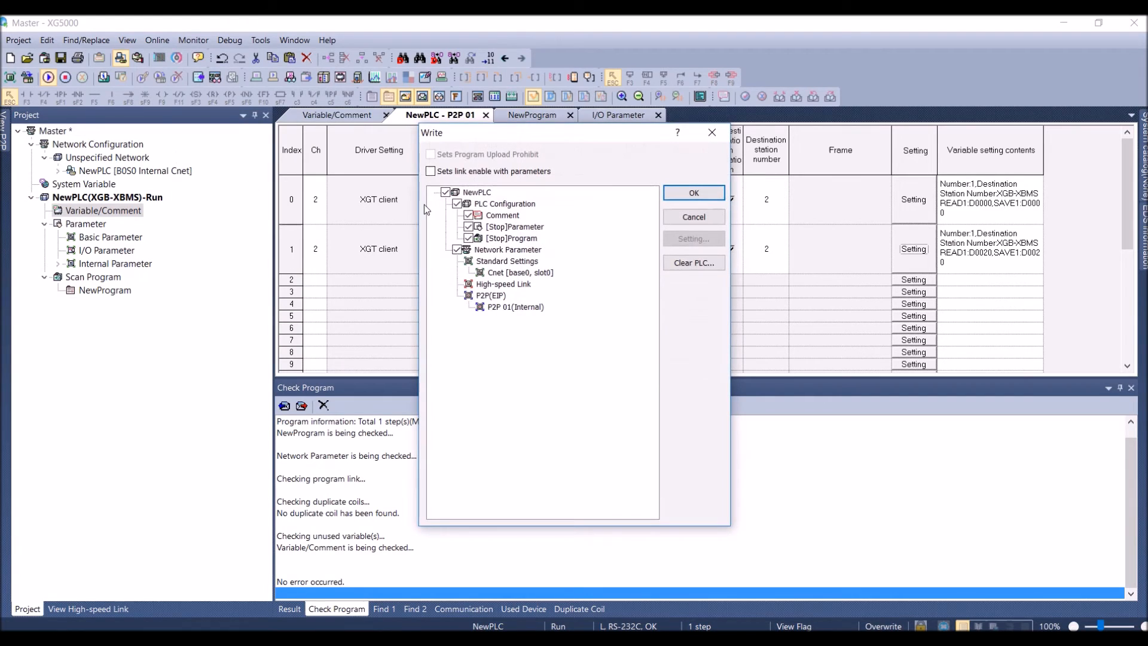
left_click(431, 172)
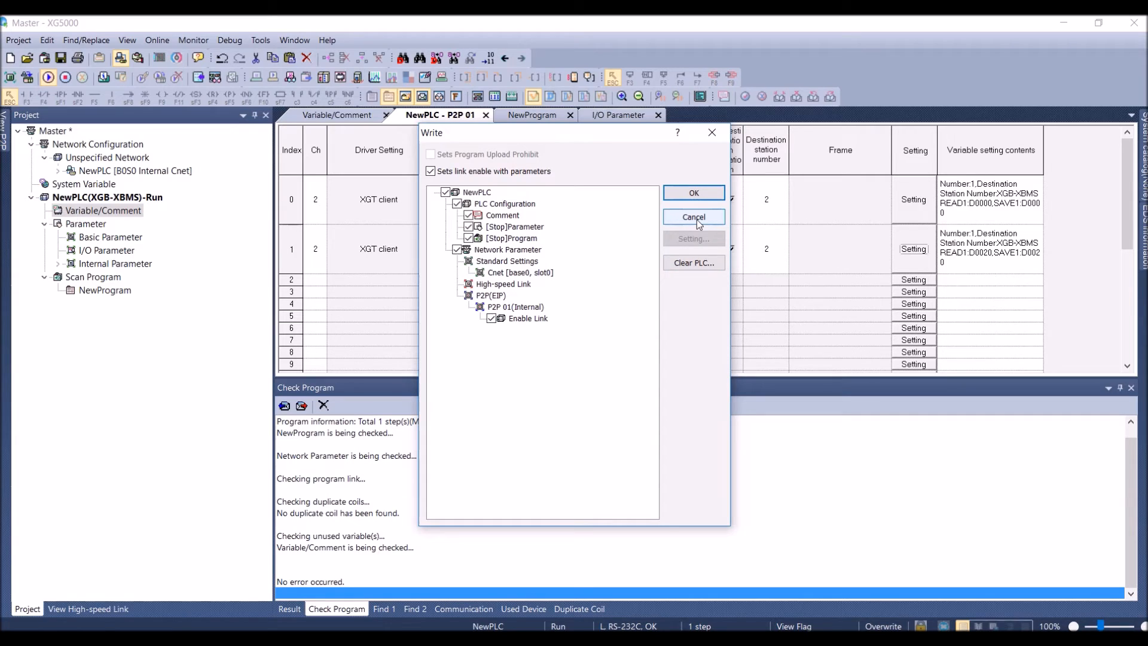
left_click(695, 218)
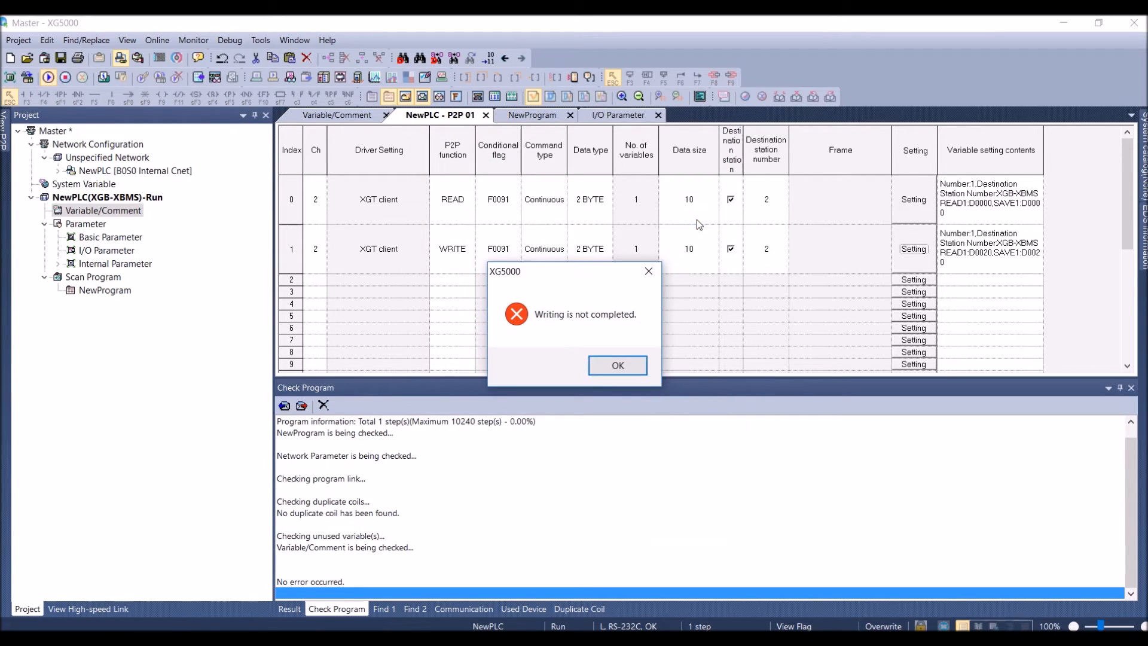
left_click(611, 368)
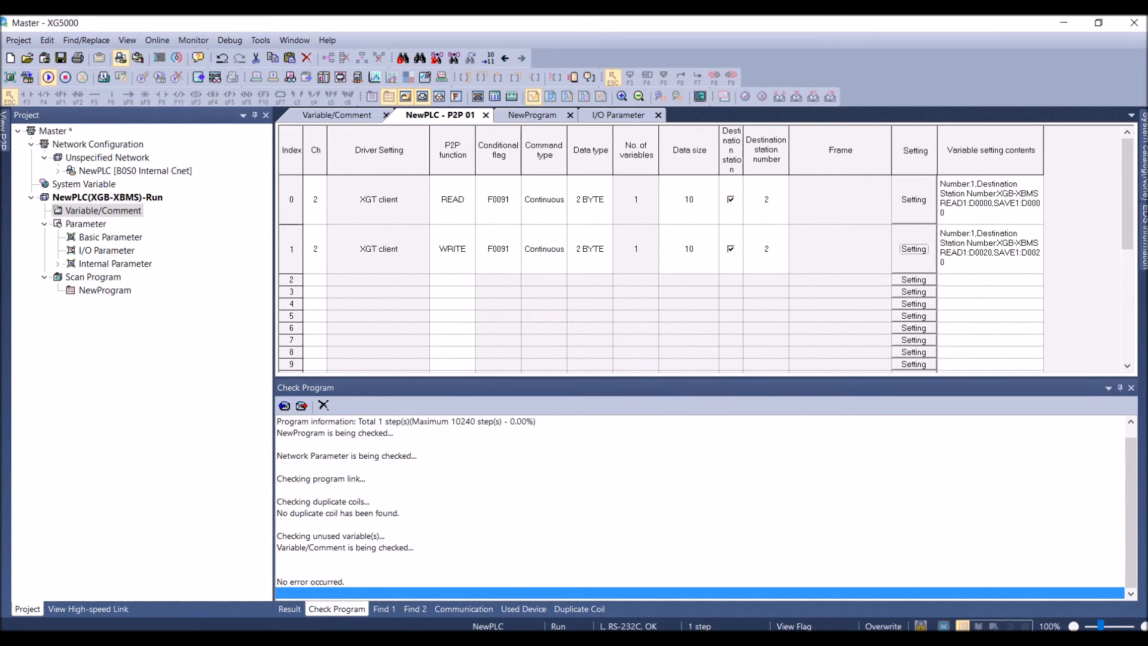
Switch to the Slave project and review its internal Cnet standard settings, including the RS485 station number and server modes
left_click(573, 639)
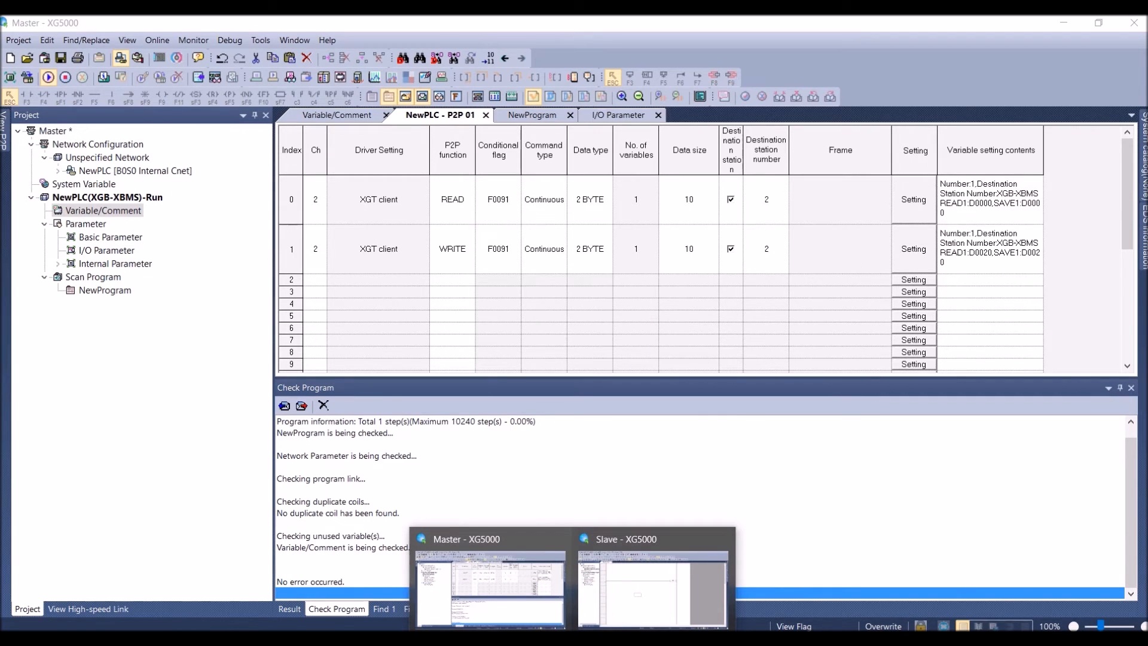
left_click(630, 614)
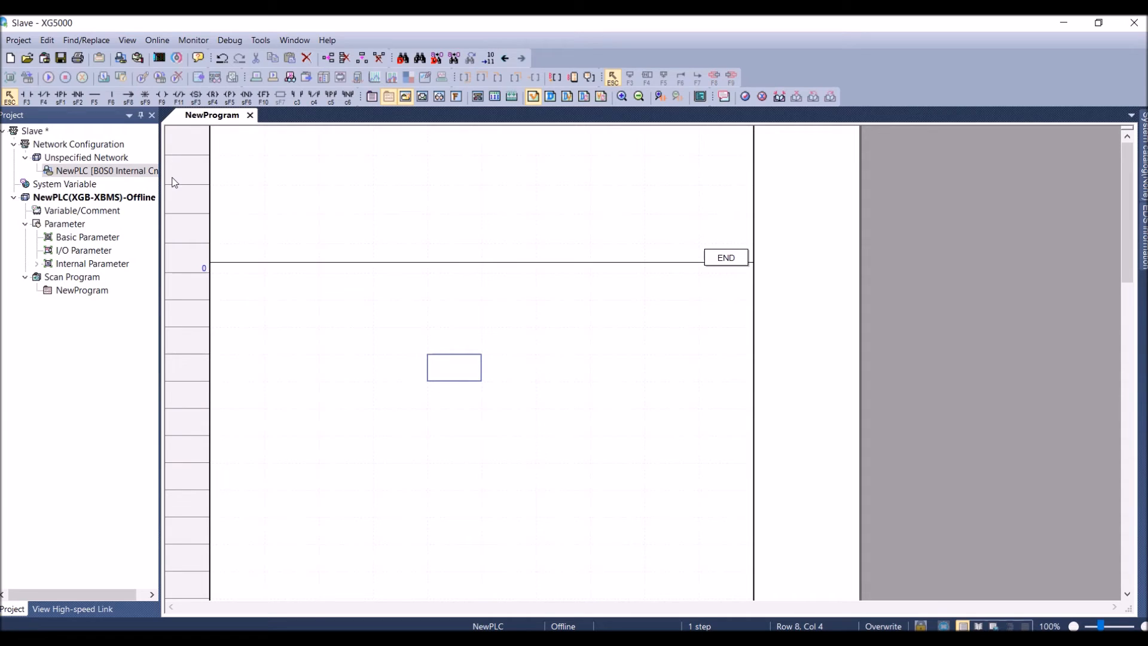
double_click(62, 172)
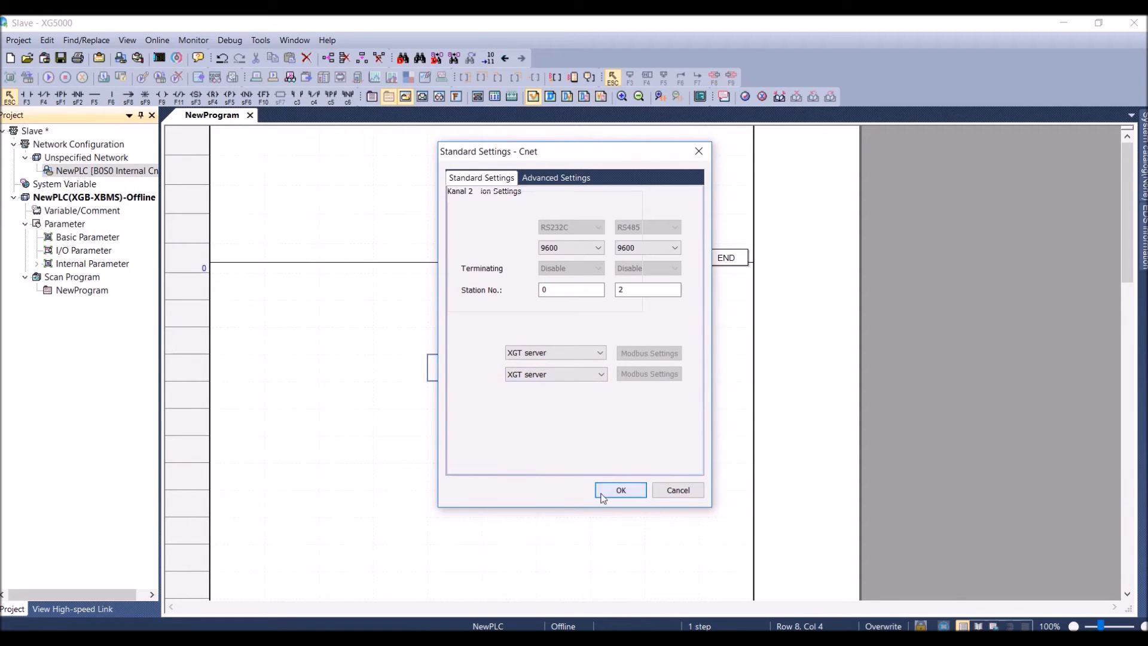
left_click(620, 490)
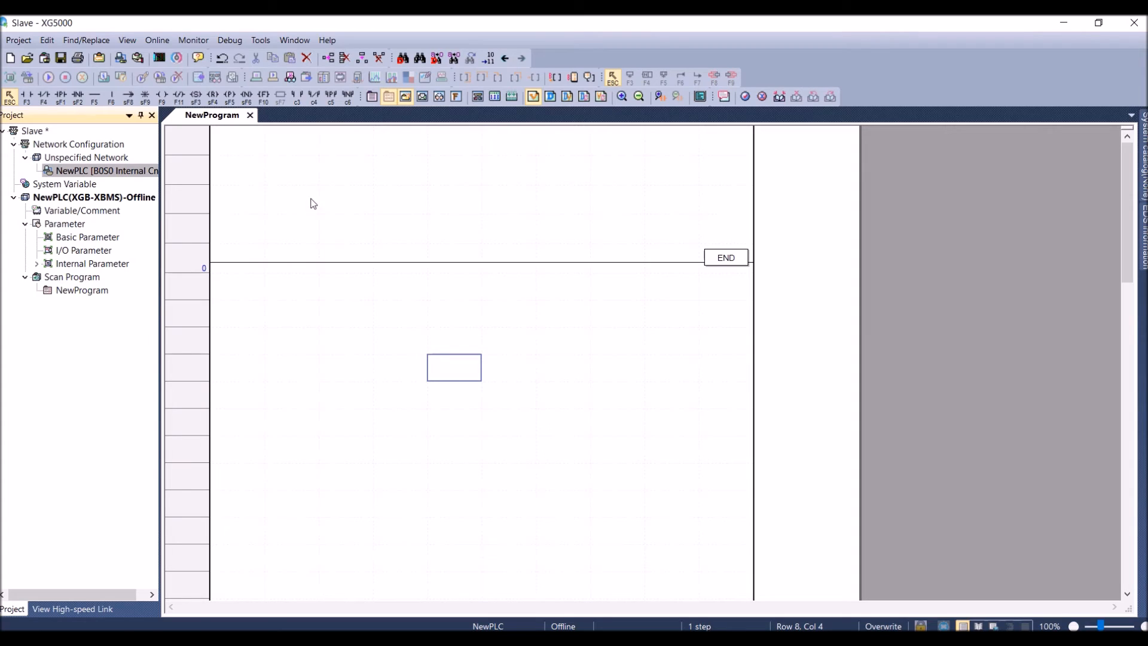
Try to connect the Slave project to its PLC
left_click(157, 40)
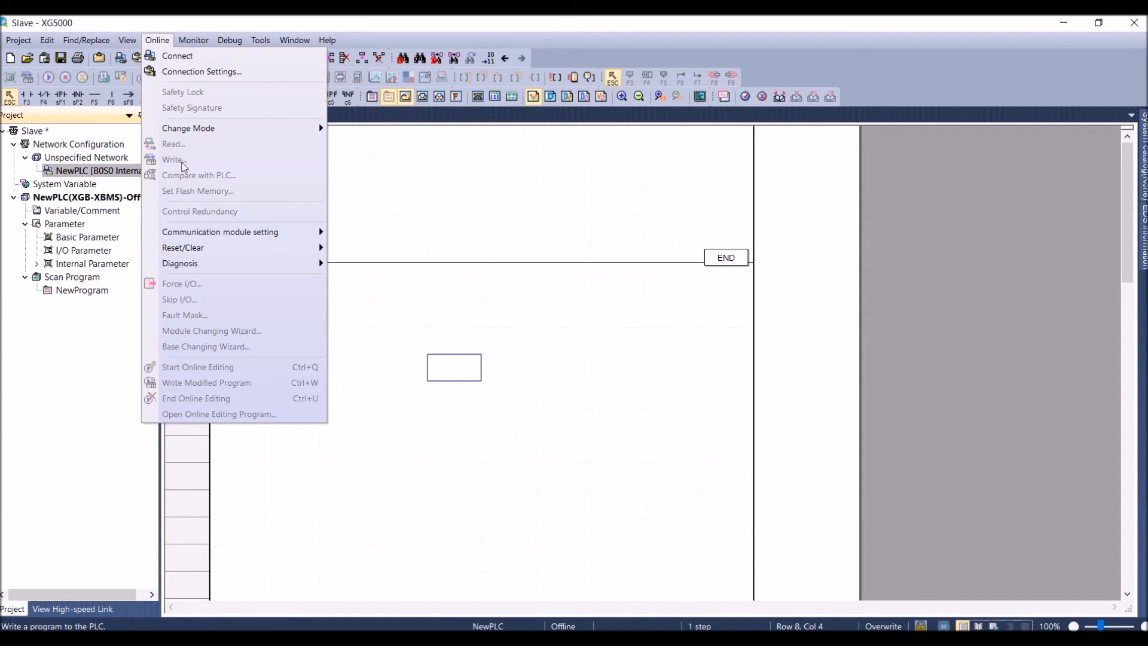
left_click(413, 222)
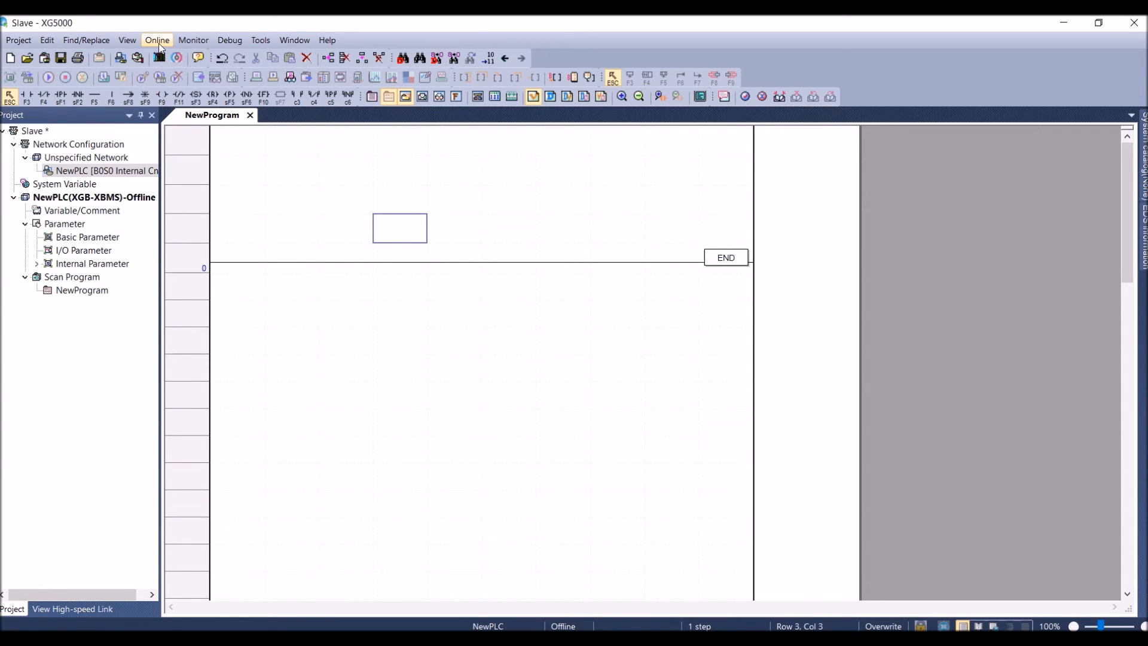
left_click(193, 40)
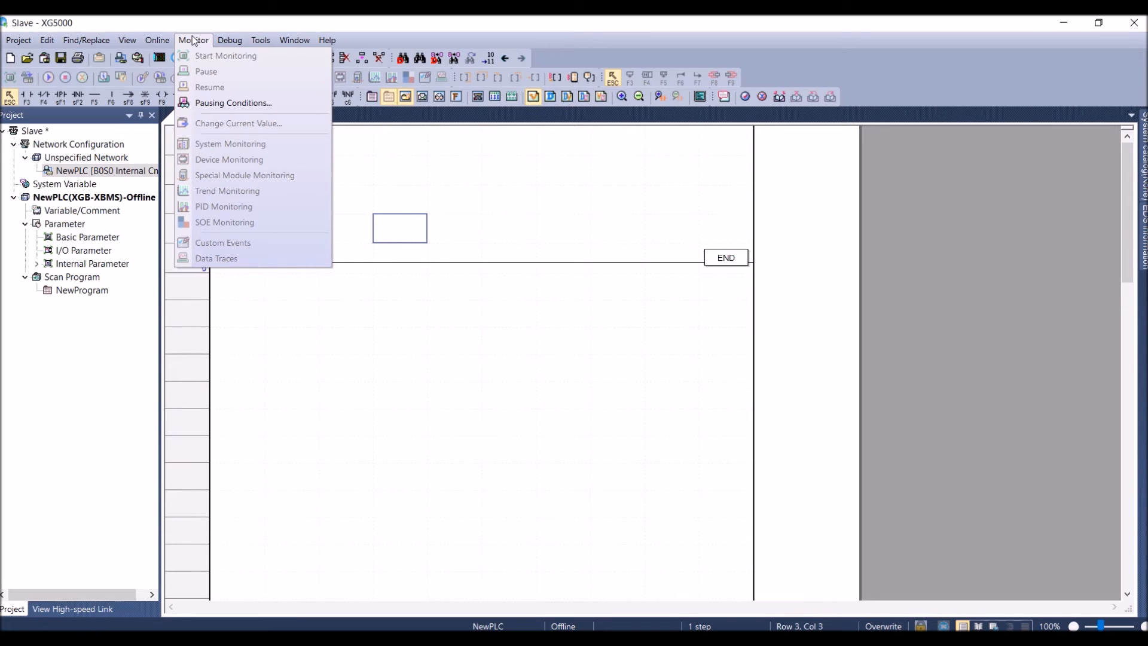
left_click(163, 53)
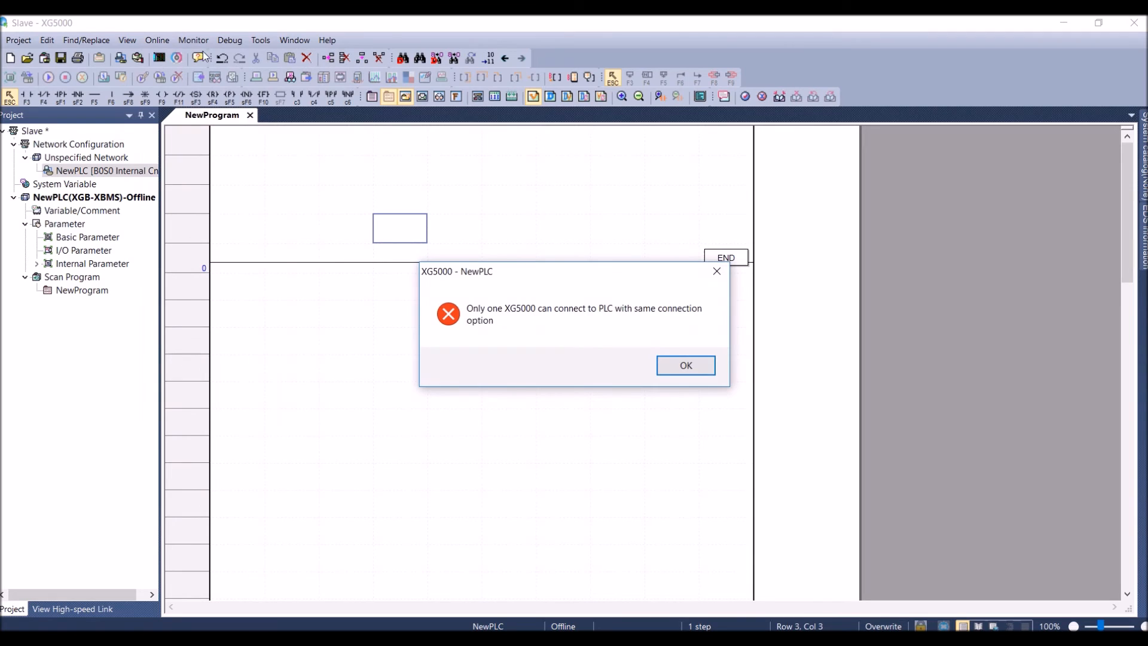
left_click(685, 365)
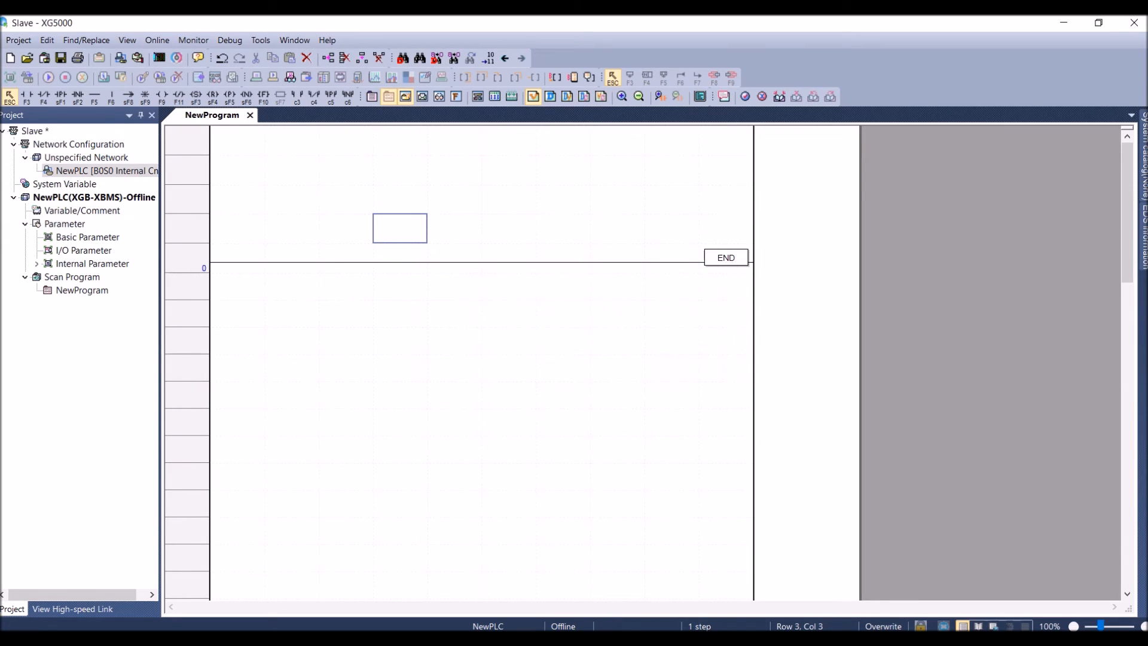
Disconnect the Master project from its PLC, and connect the Slave project to its PLC
left_click(505, 598)
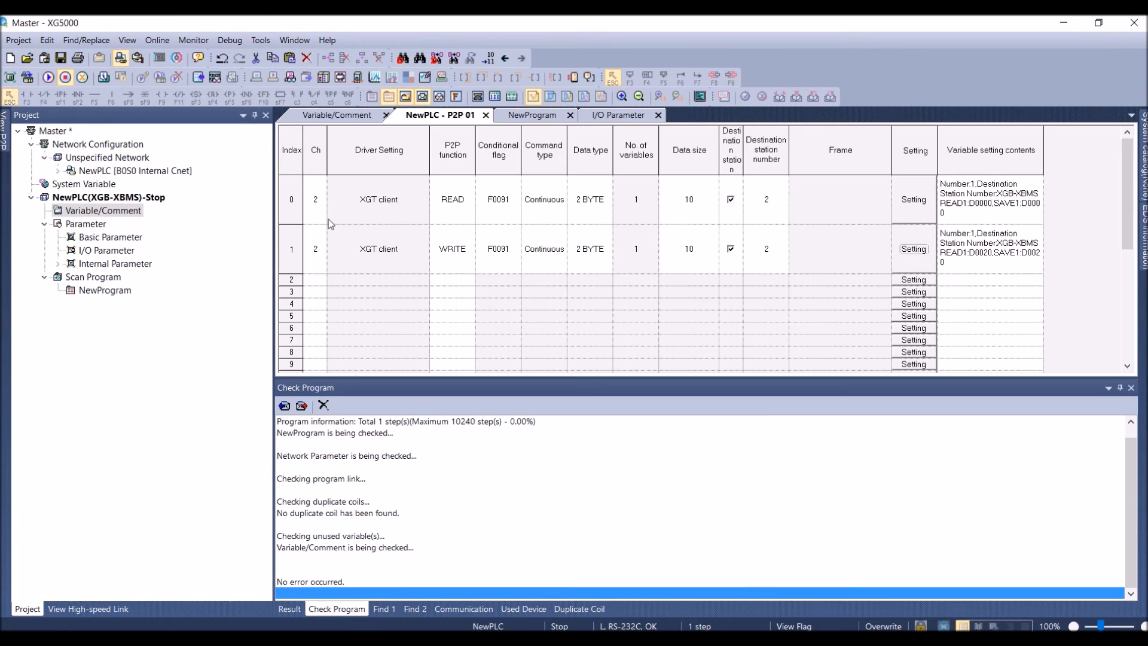
left_click(159, 57)
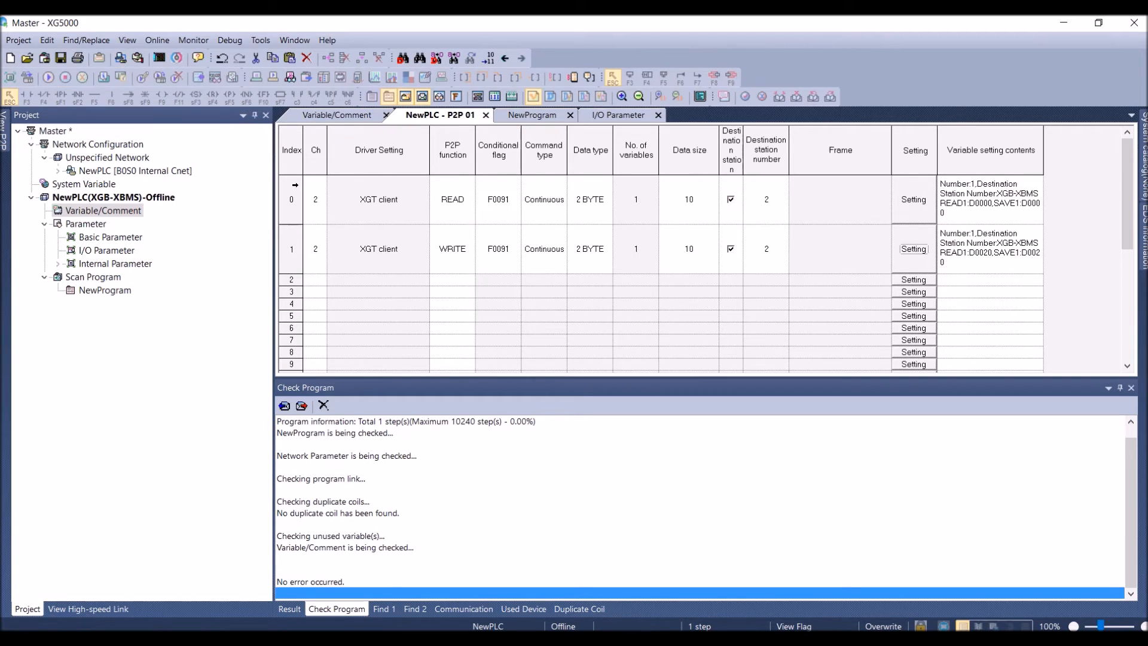
left_click(619, 577)
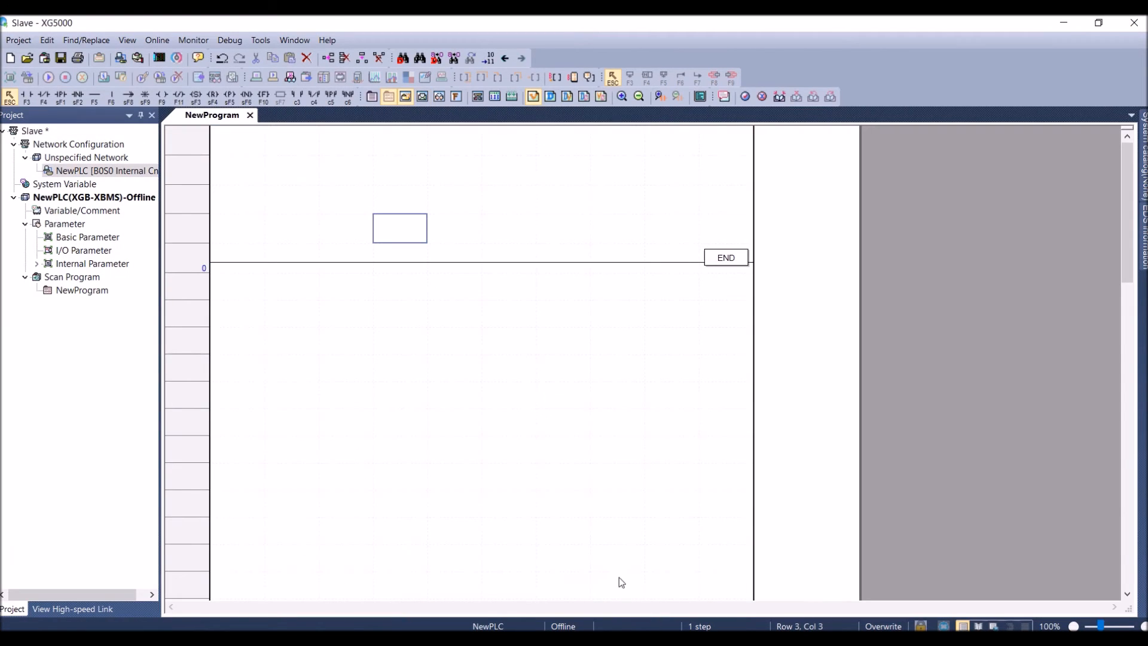
left_click(157, 40)
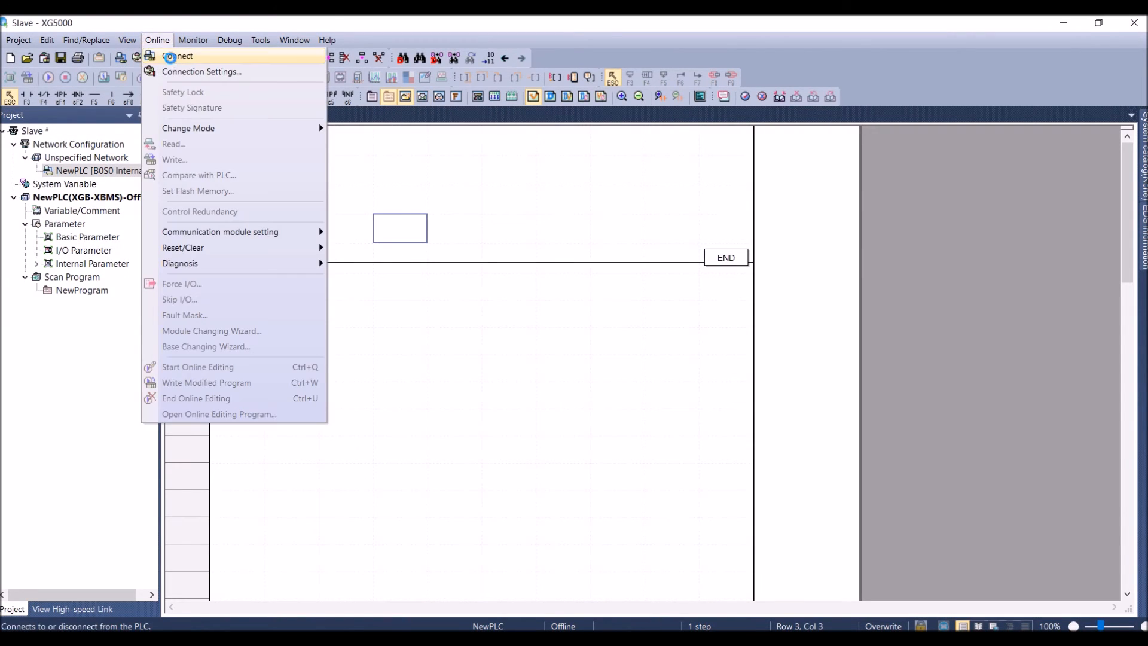
left_click(177, 53)
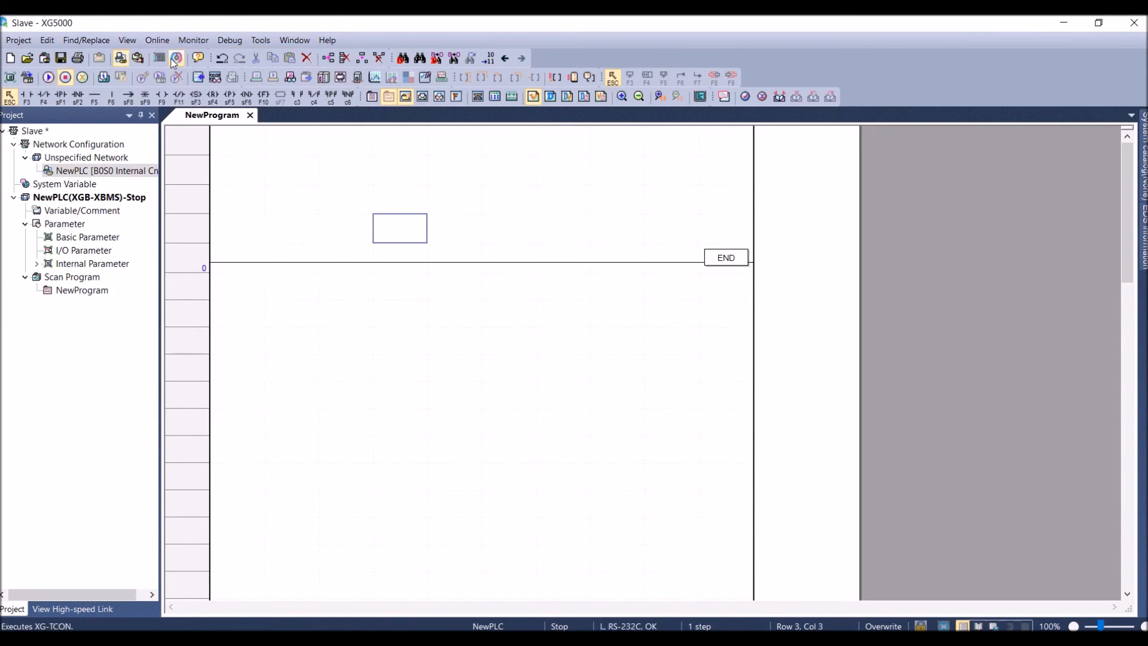
Examine the slave PLC's D registers in a maximized Device Monitoring window, and close the monitor
left_click(262, 40)
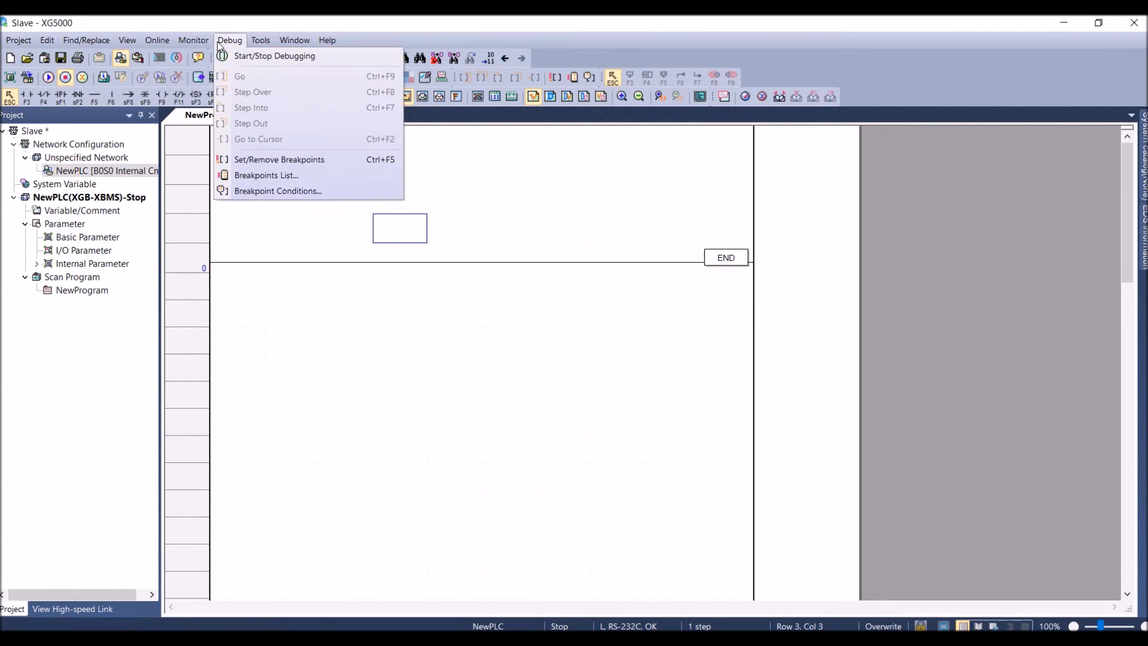
mouse_move(193, 40)
left_click(229, 161)
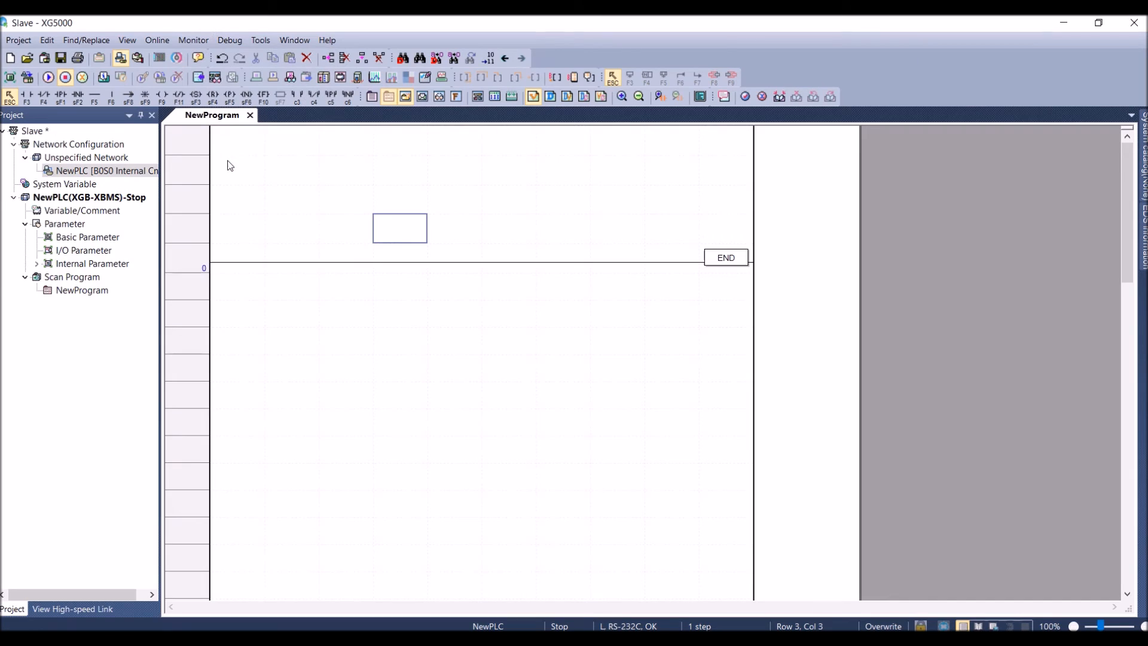
left_click(628, 186)
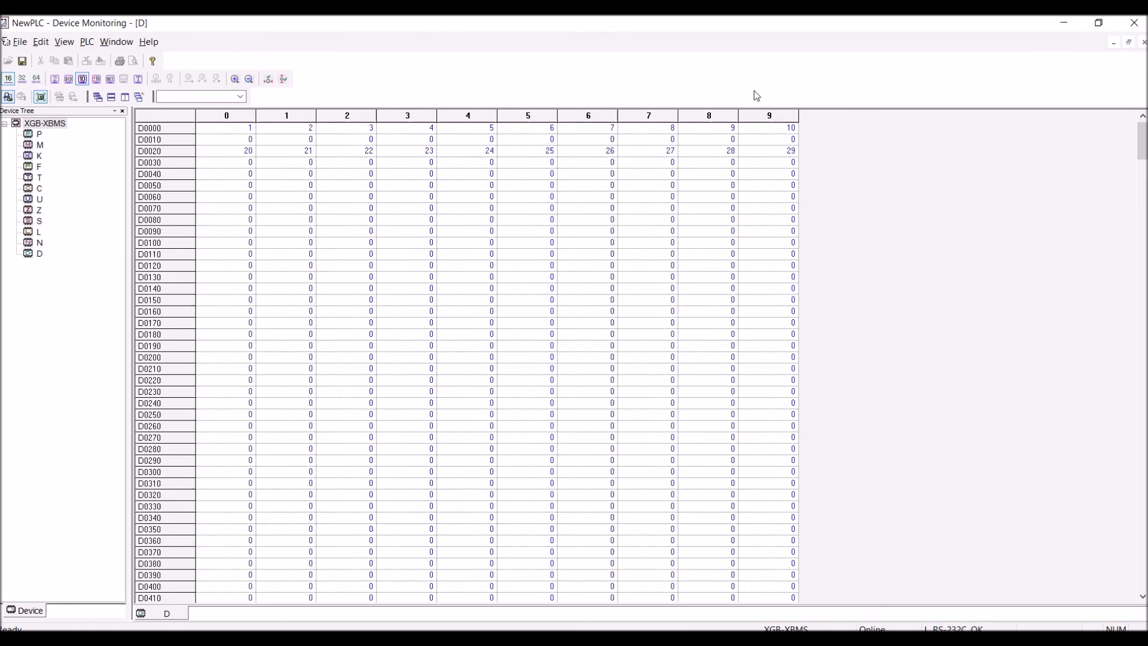
left_click(1130, 27)
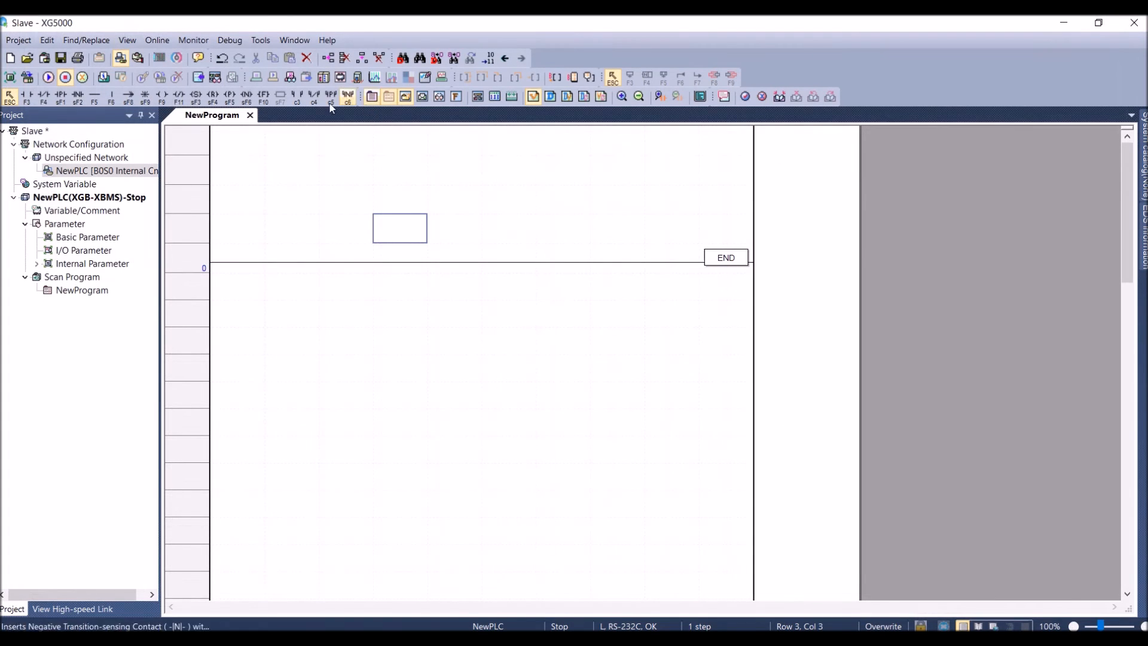
Disconnect the Slave project from its PLC, and connect the Master project to its PLC
left_click(121, 58)
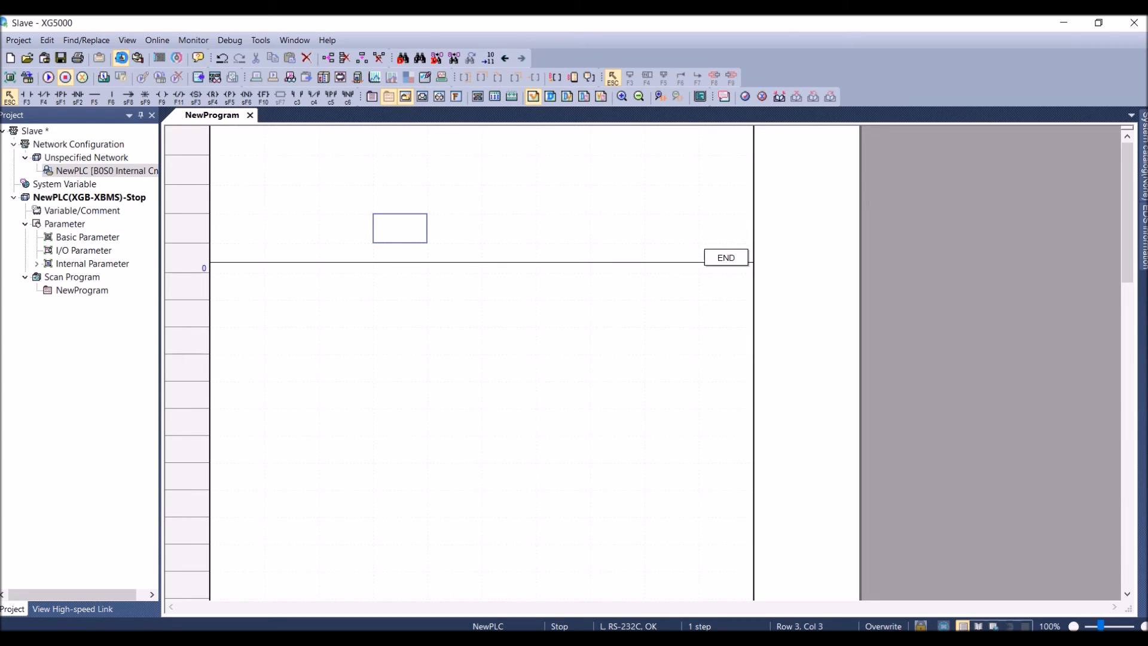
left_click(121, 59)
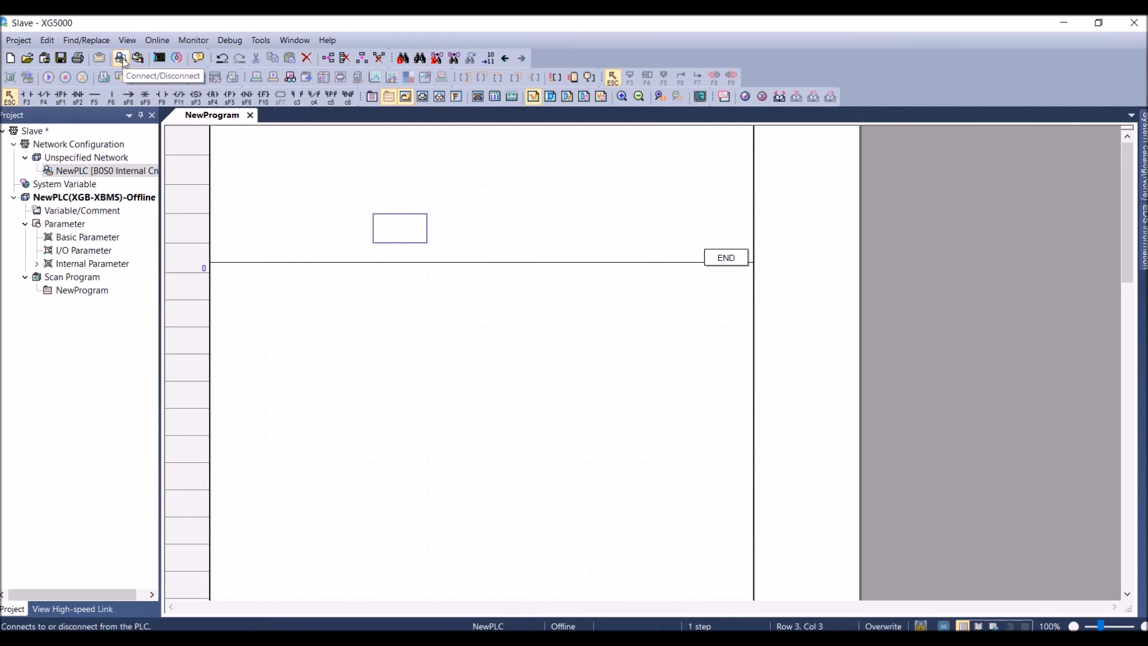
left_click(572, 628)
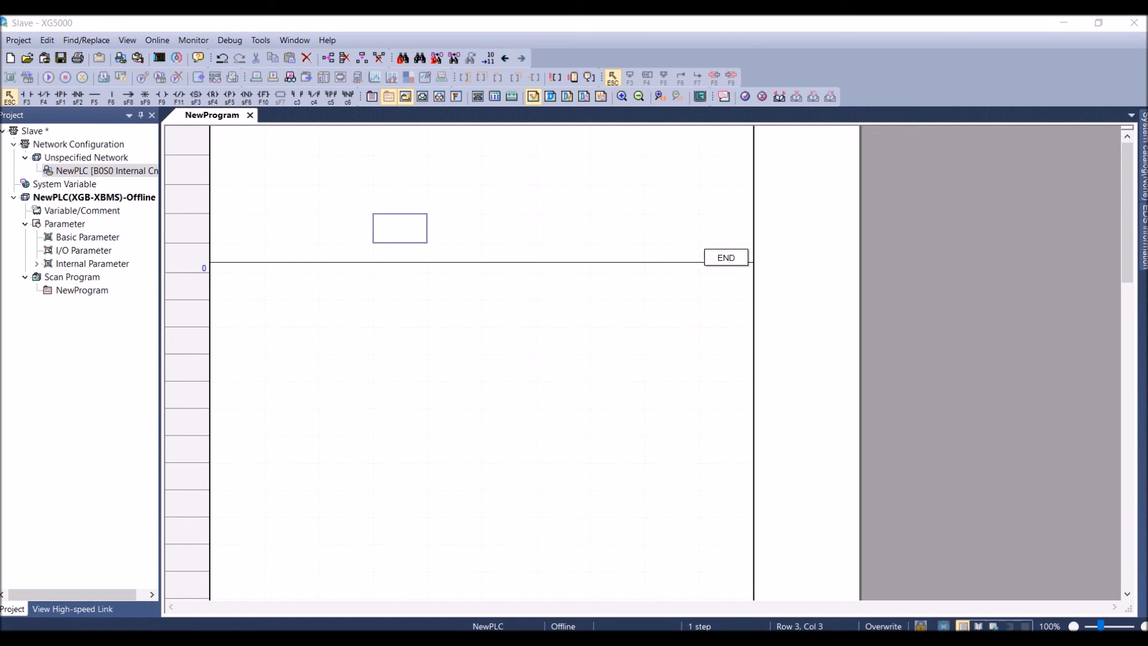
left_click(510, 590)
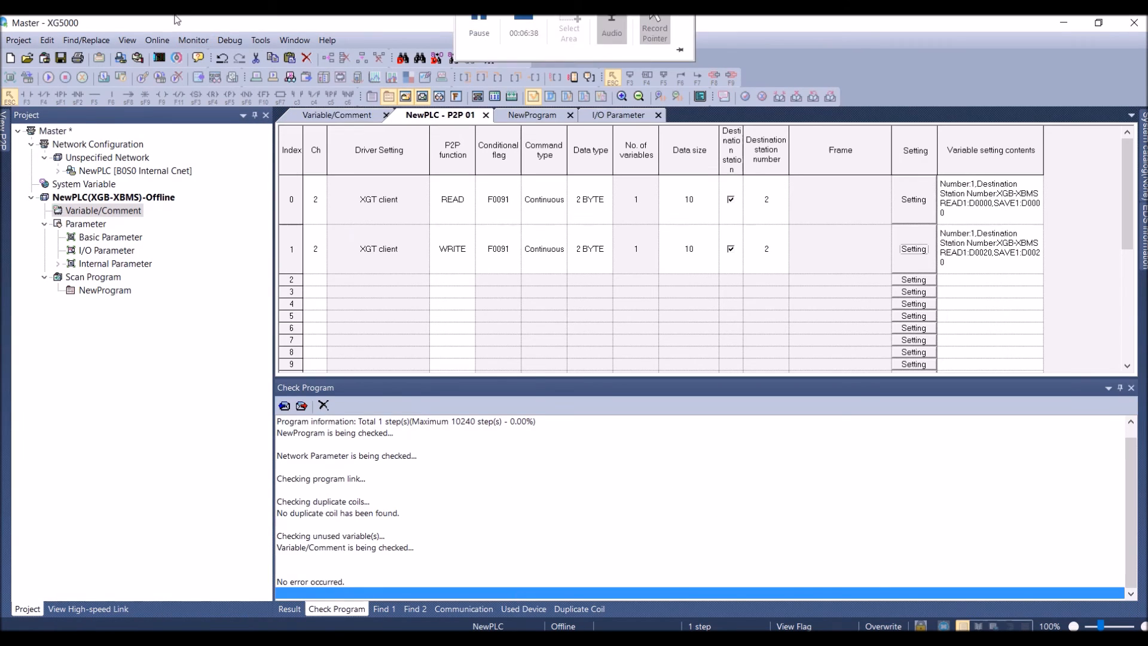
left_click(158, 40)
left_click(165, 57)
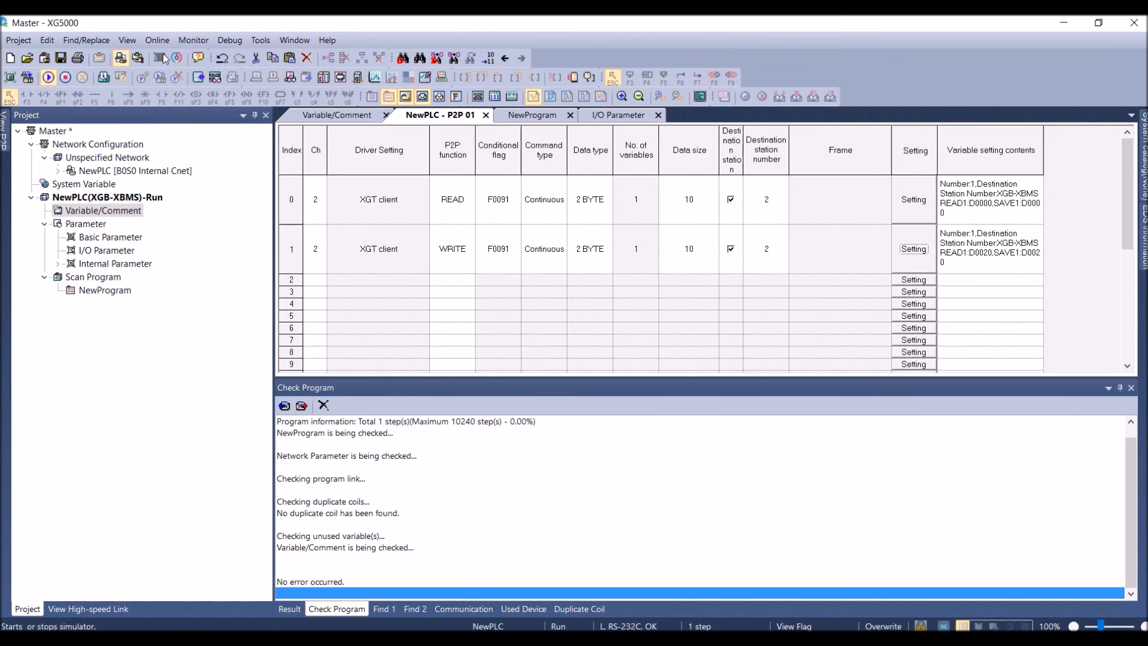
Monitor the master PLC's D registers in a maximized Device Monitoring window, and set D0020 to 50
left_click(193, 40)
left_click(205, 157)
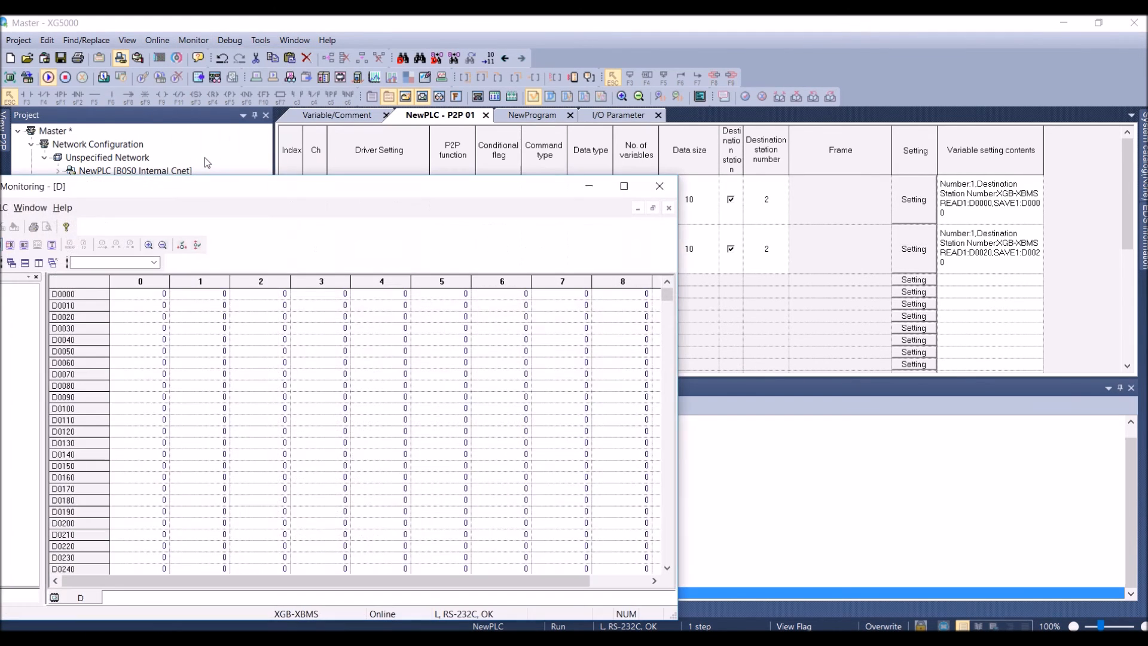
left_click(623, 187)
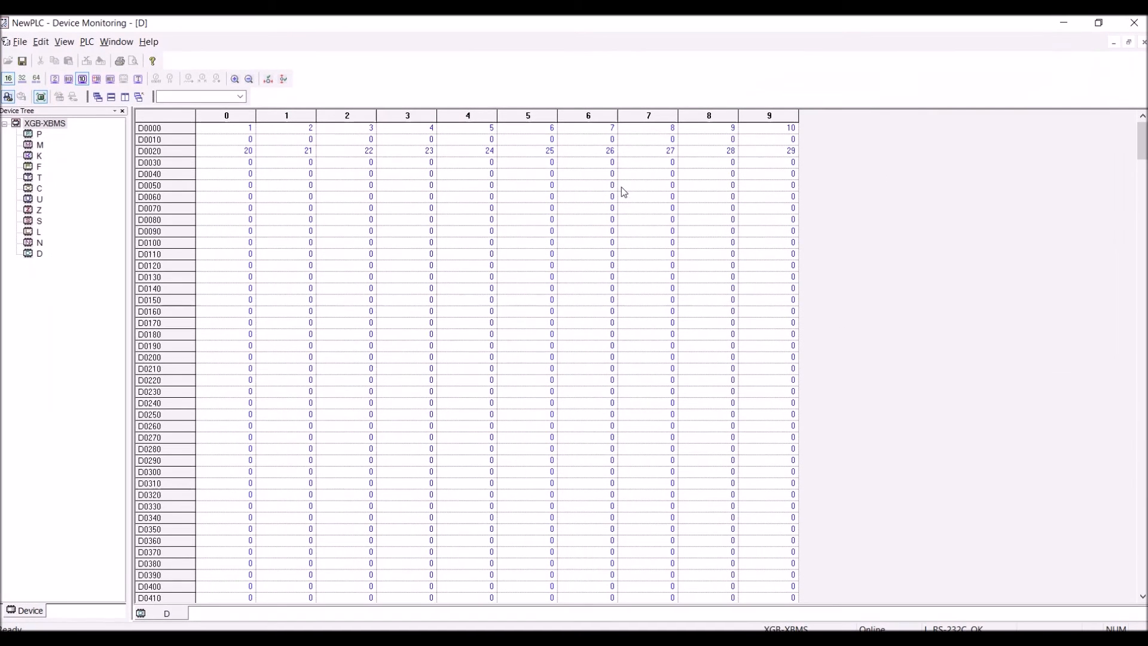
double_click(245, 155)
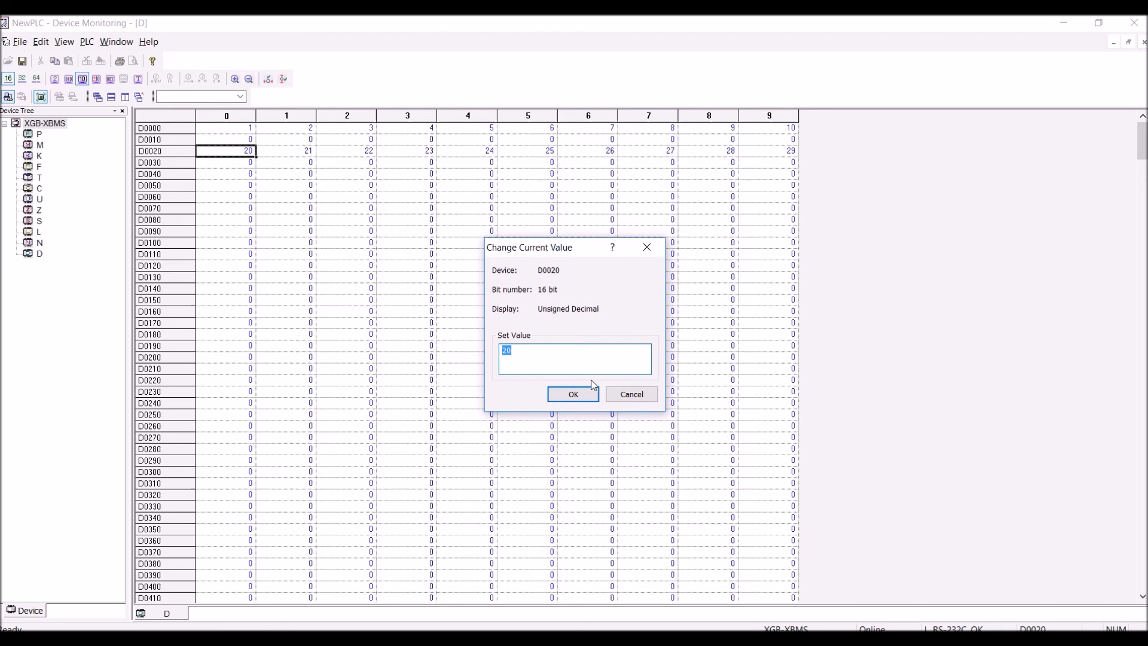
type("50")
left_click(592, 392)
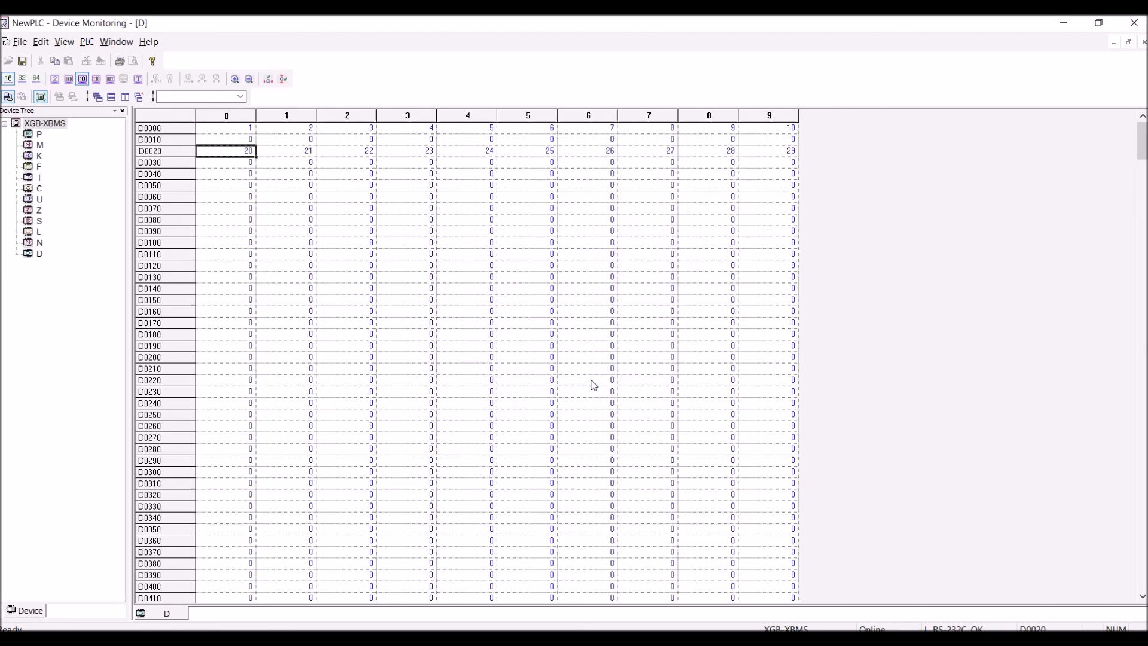
Try to set the master's D0000 register to 35, and close Device Monitoring
double_click(241, 130)
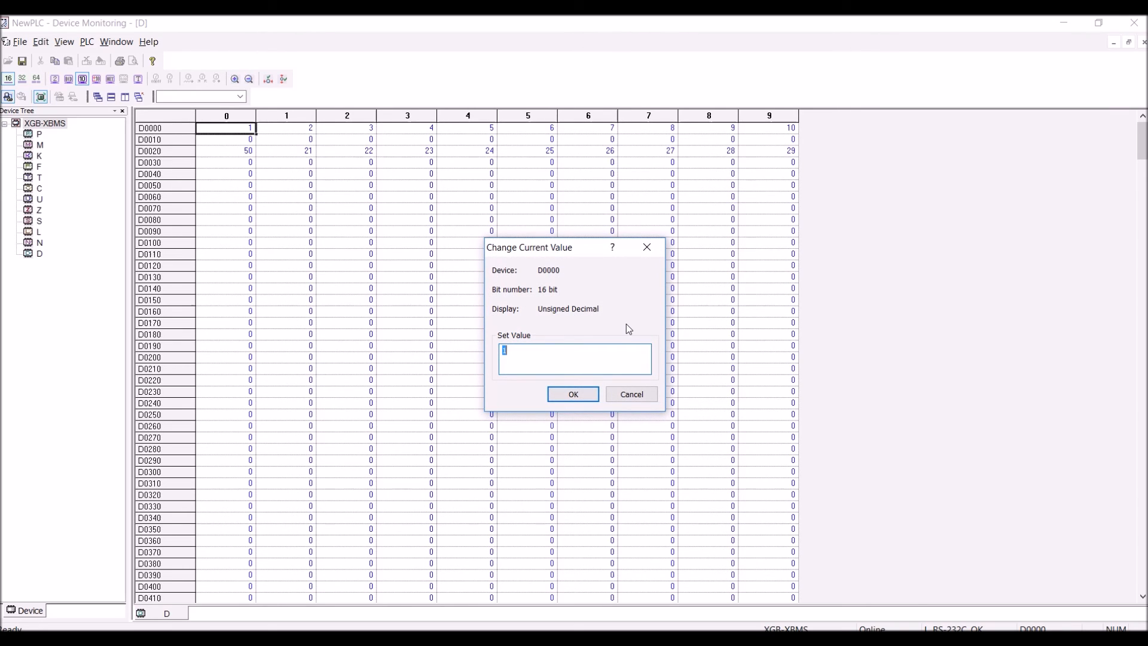
type("35")
left_click(584, 394)
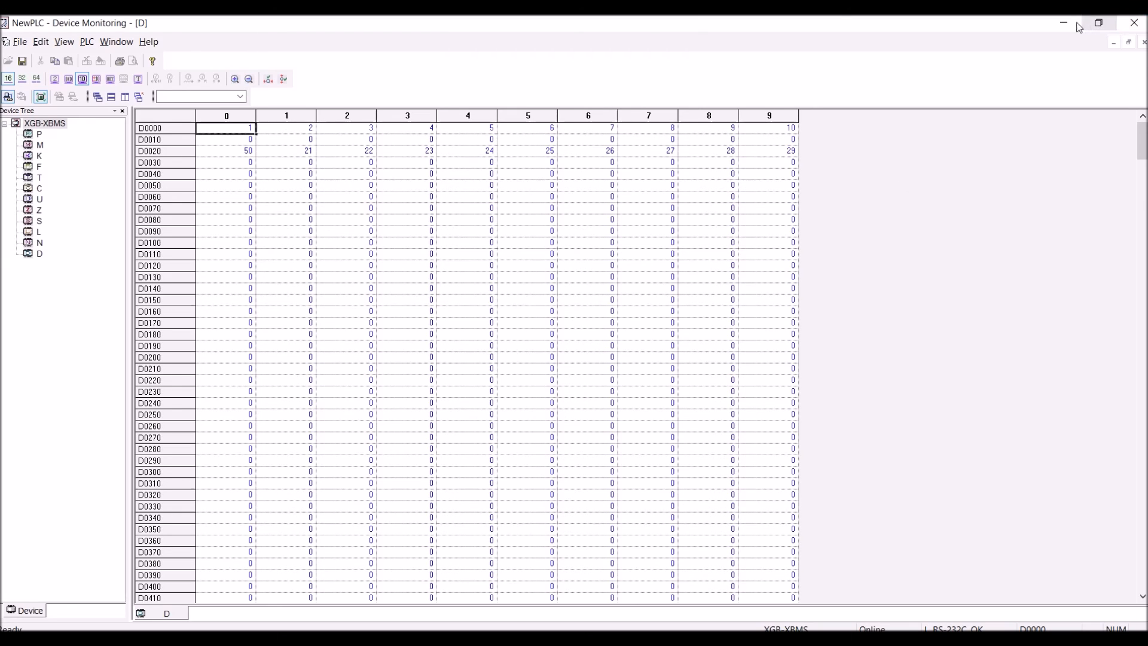
left_click(1134, 23)
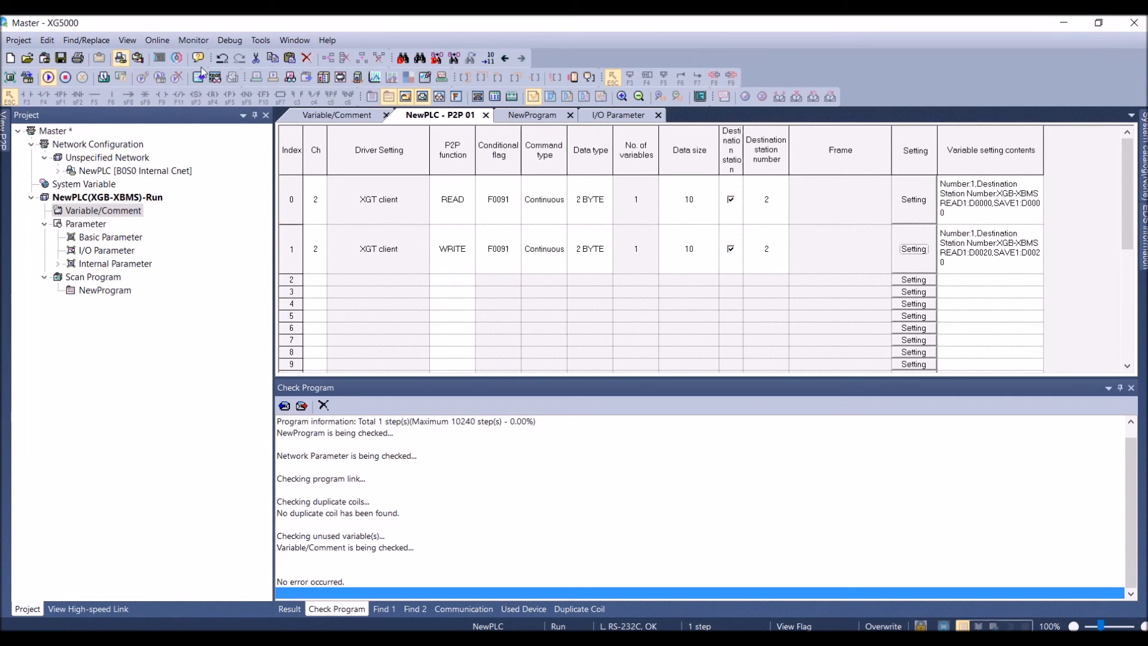
Disconnect the Master project from its PLC, and connect the Slave project to its PLC
left_click(157, 40)
left_click(176, 55)
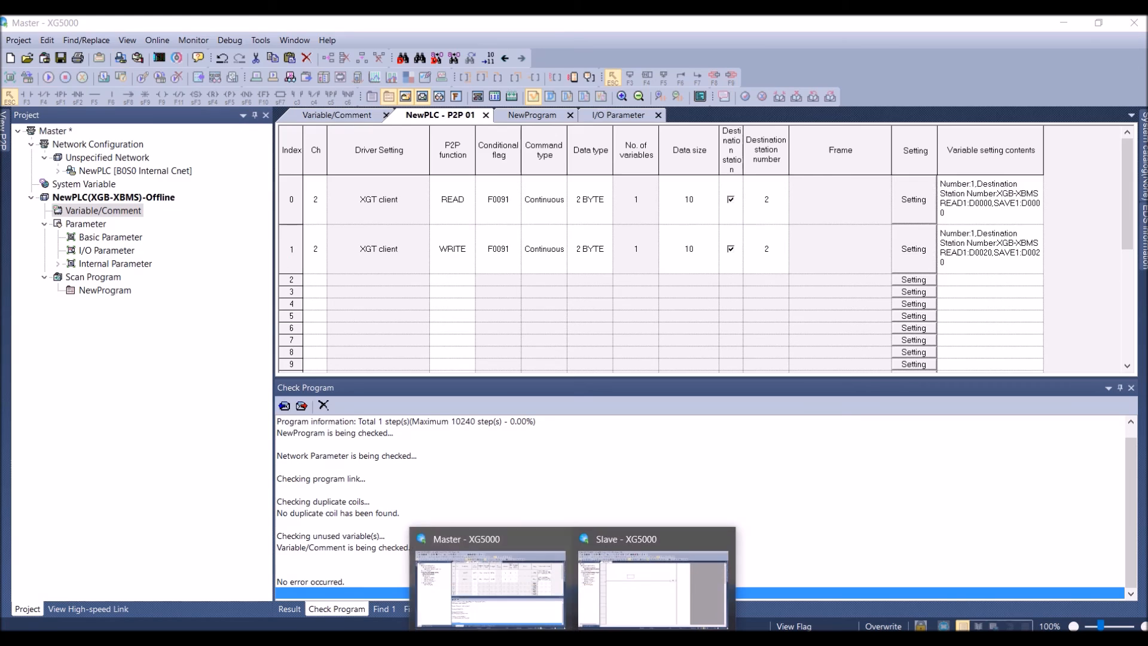
left_click(644, 593)
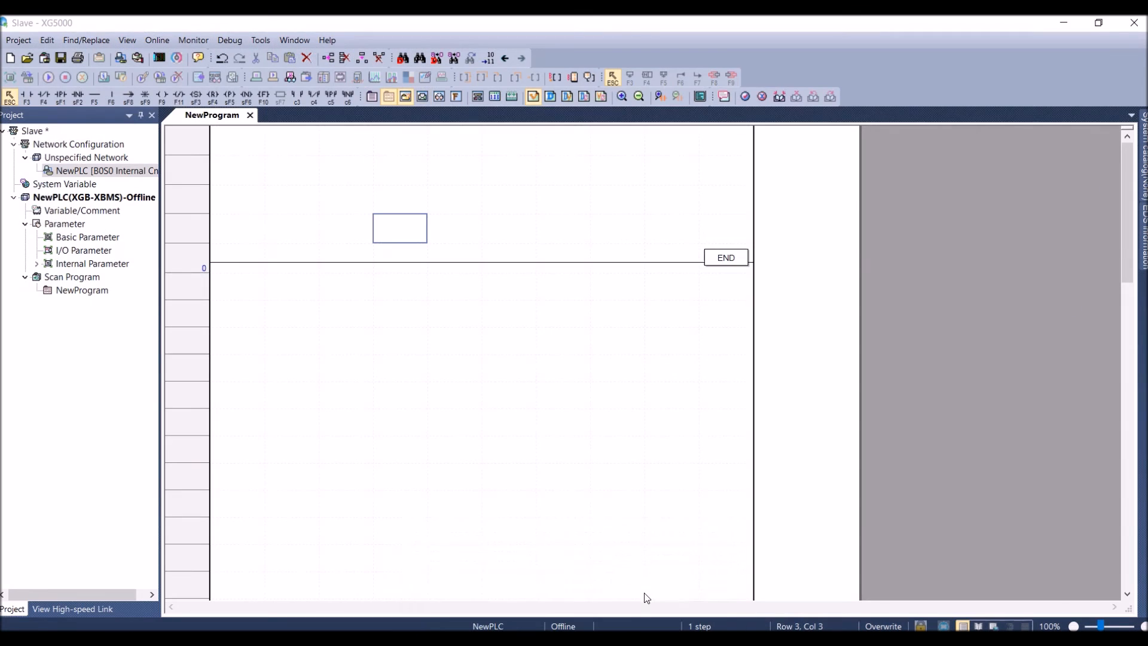
left_click(153, 41)
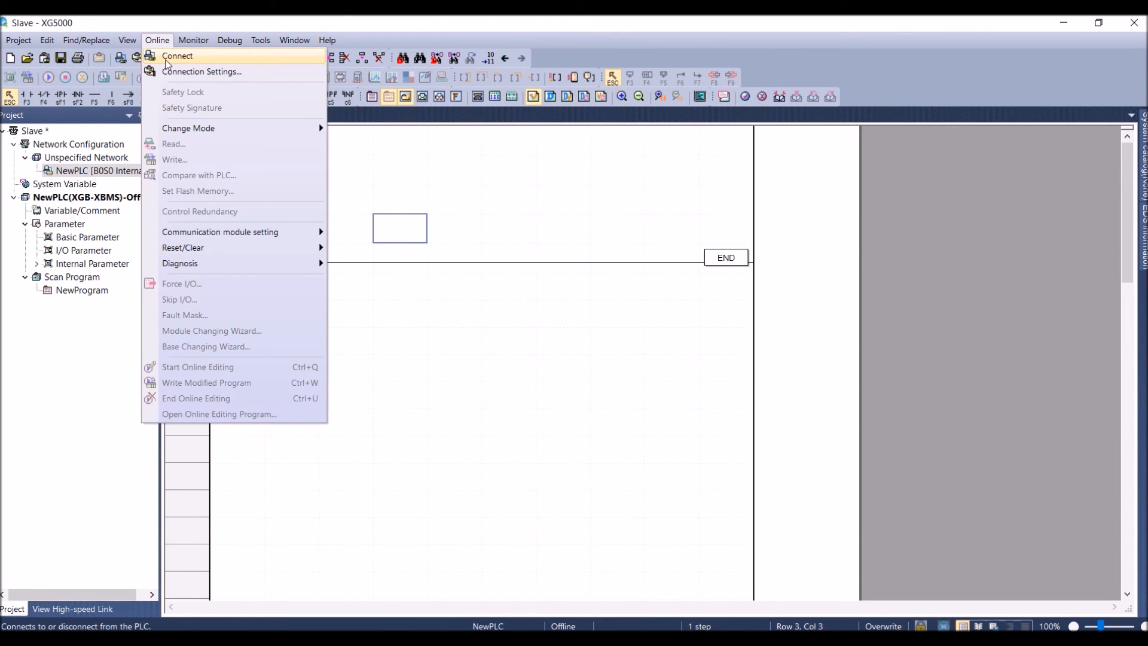
left_click(167, 62)
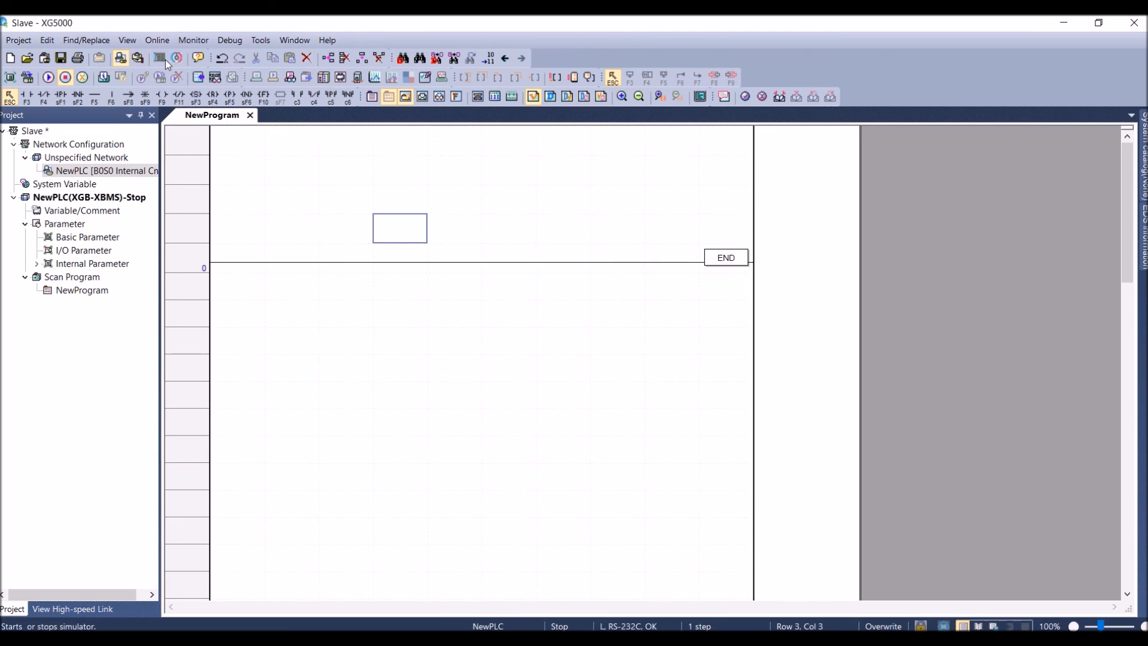
Set the slave PLC's D0000 register to 35 in a maximized Device Monitoring window, and close the monitor
left_click(193, 41)
left_click(212, 163)
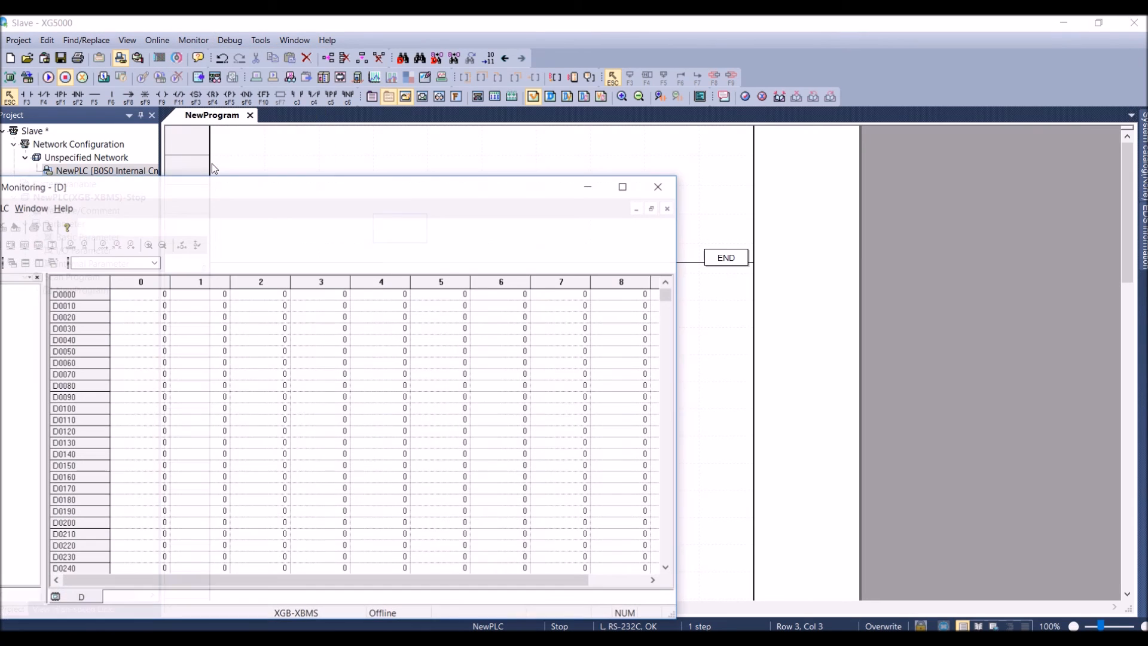
left_click(622, 187)
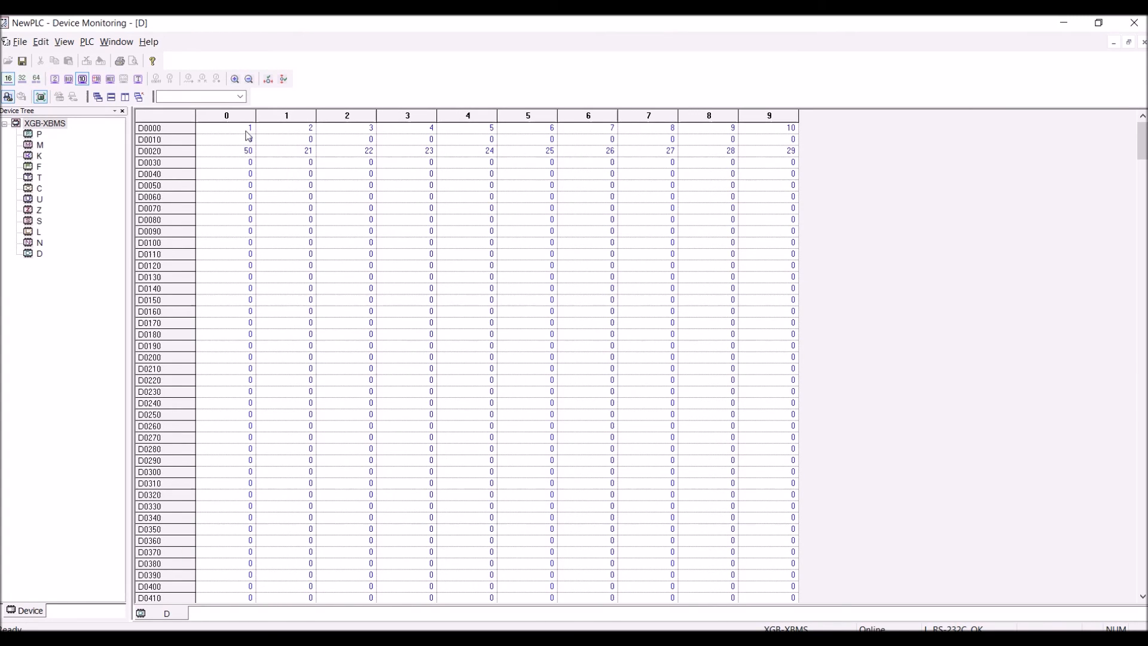
double_click(248, 133)
type("35")
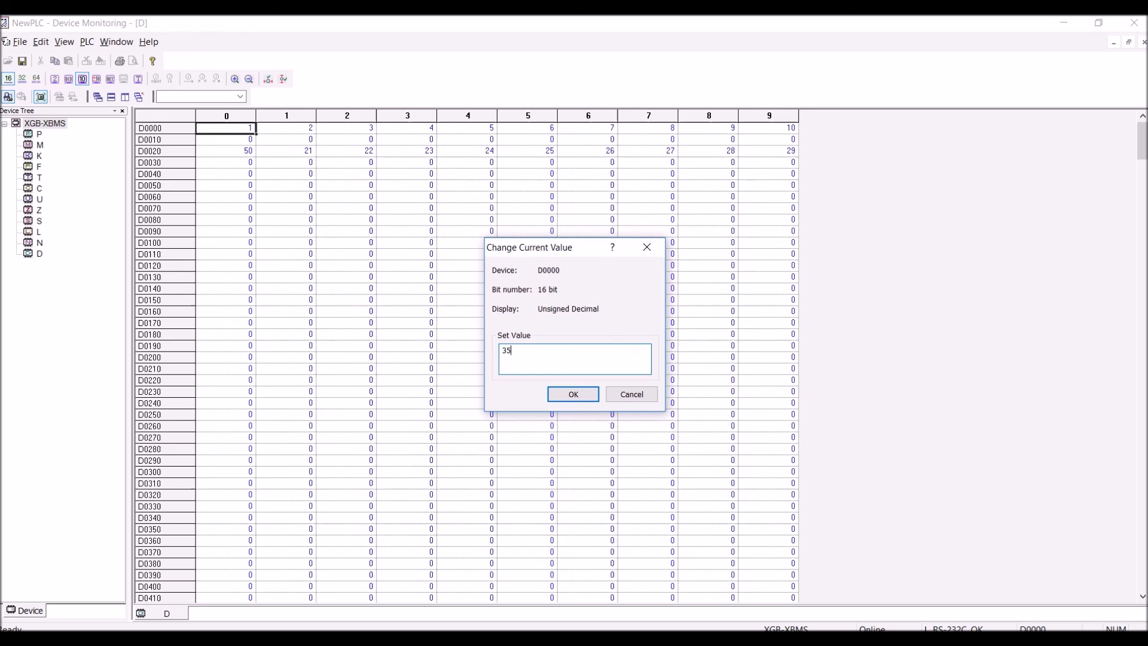
key("Return")
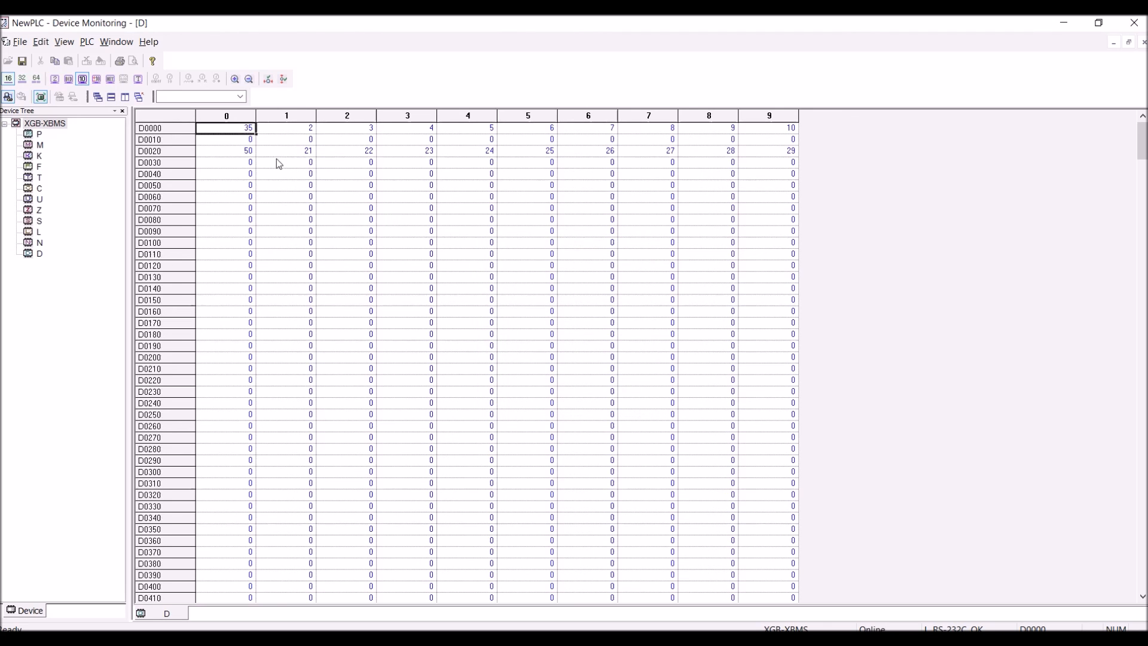
left_click(1134, 22)
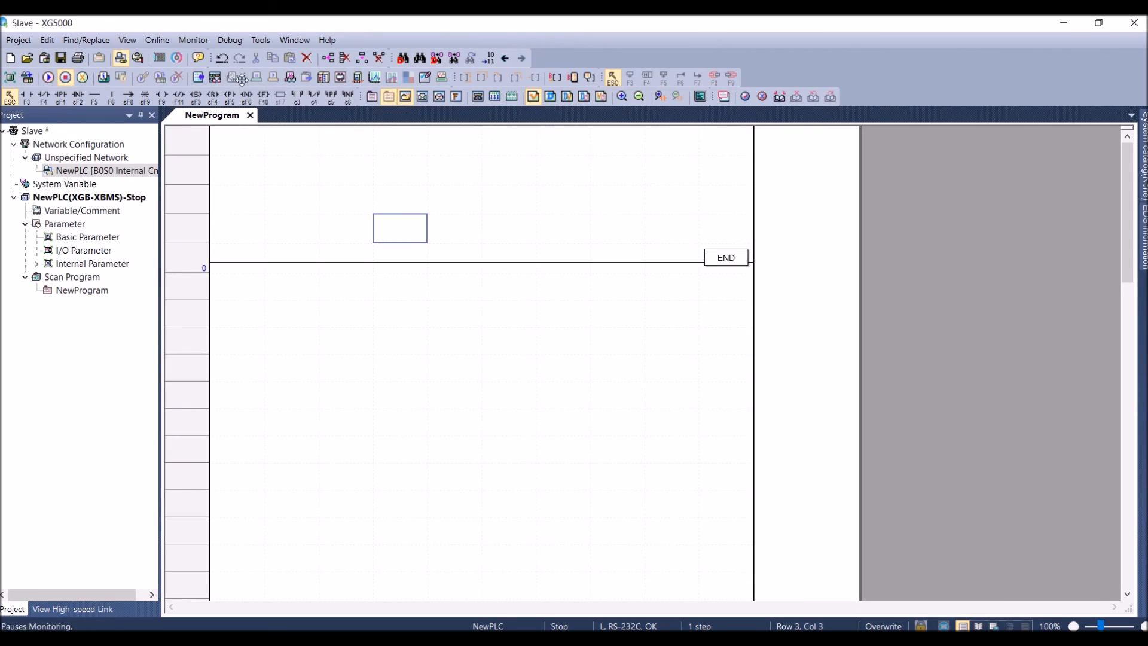
Take the Slave project offline from its PLC, and bring the Master project online with its PLC
left_click(159, 41)
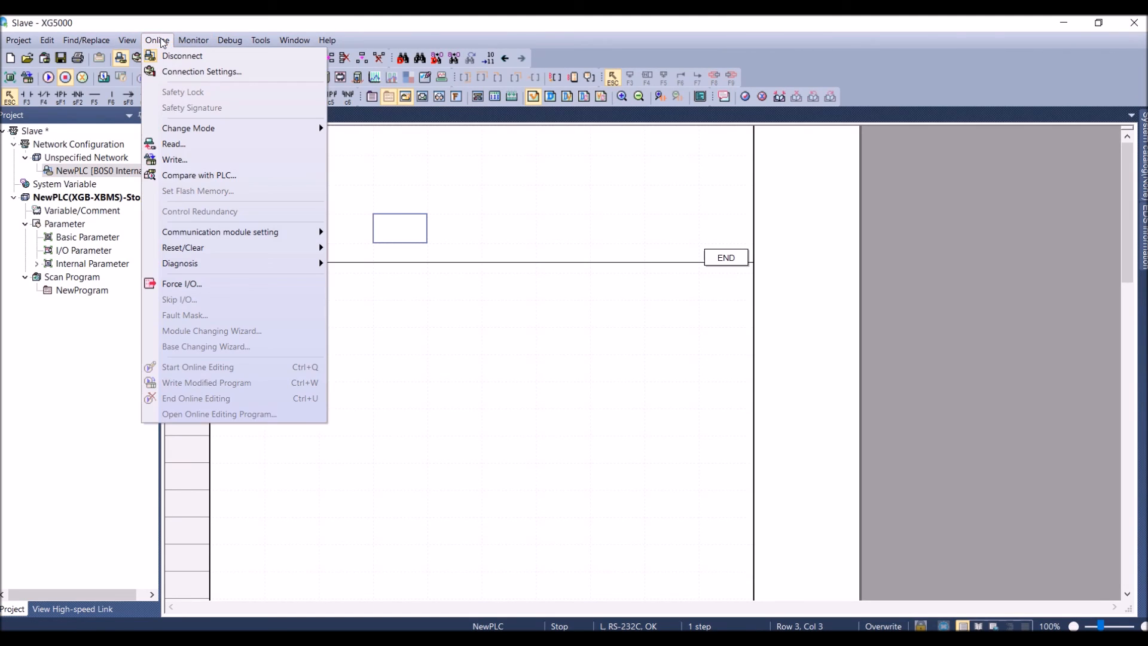
left_click(170, 56)
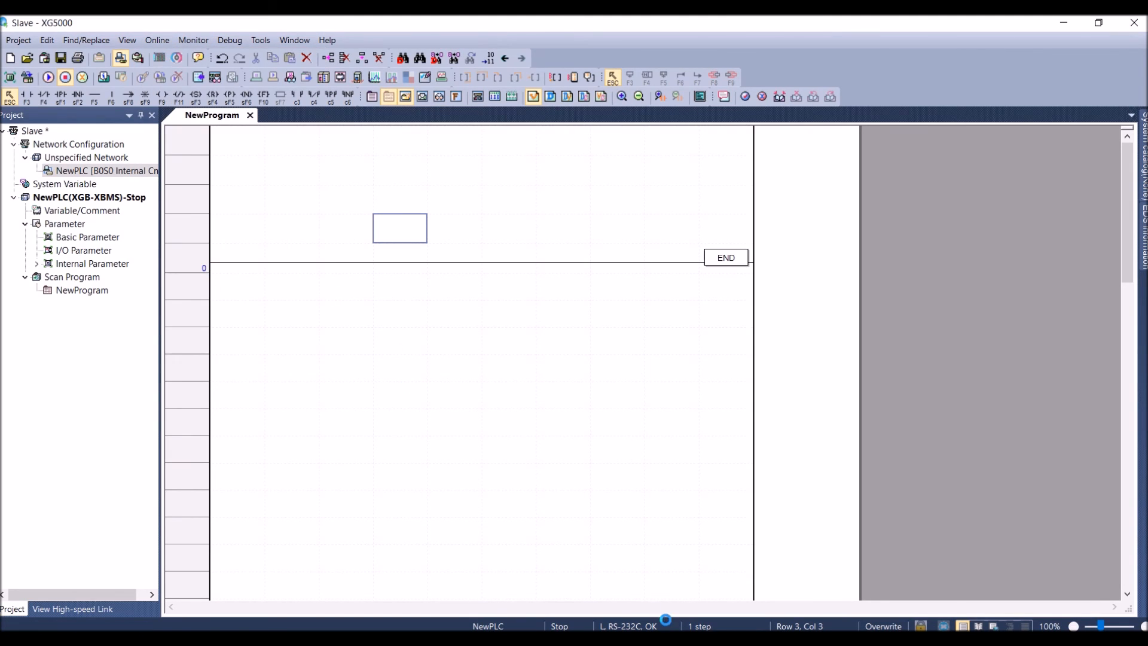
mouse_move(574, 643)
left_click(525, 609)
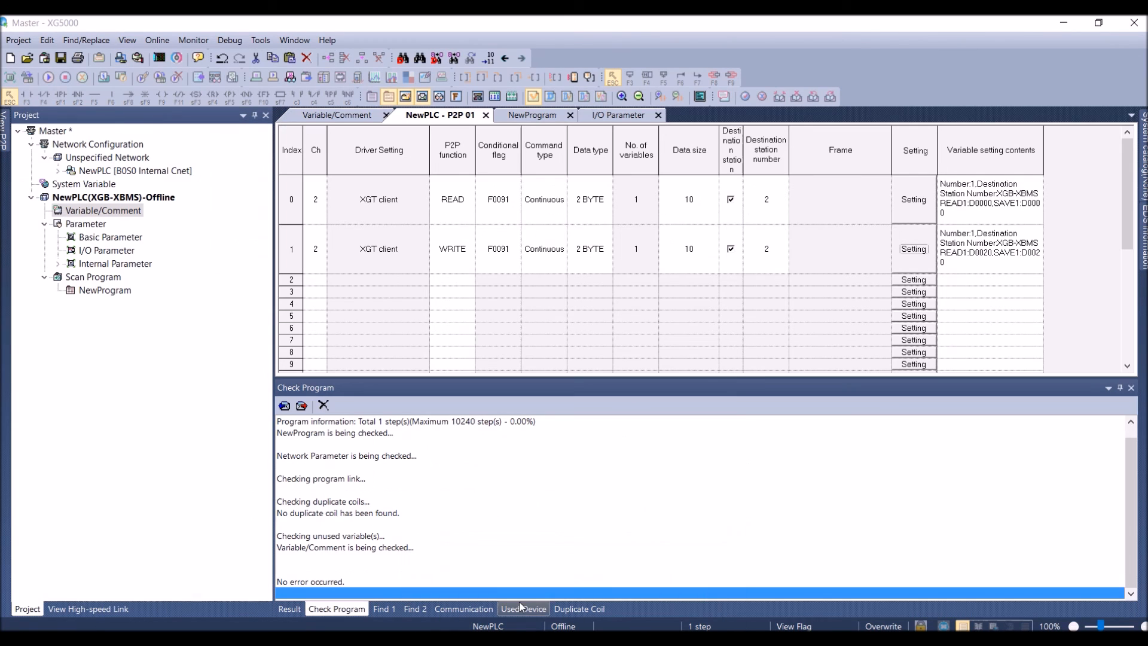
left_click(156, 39)
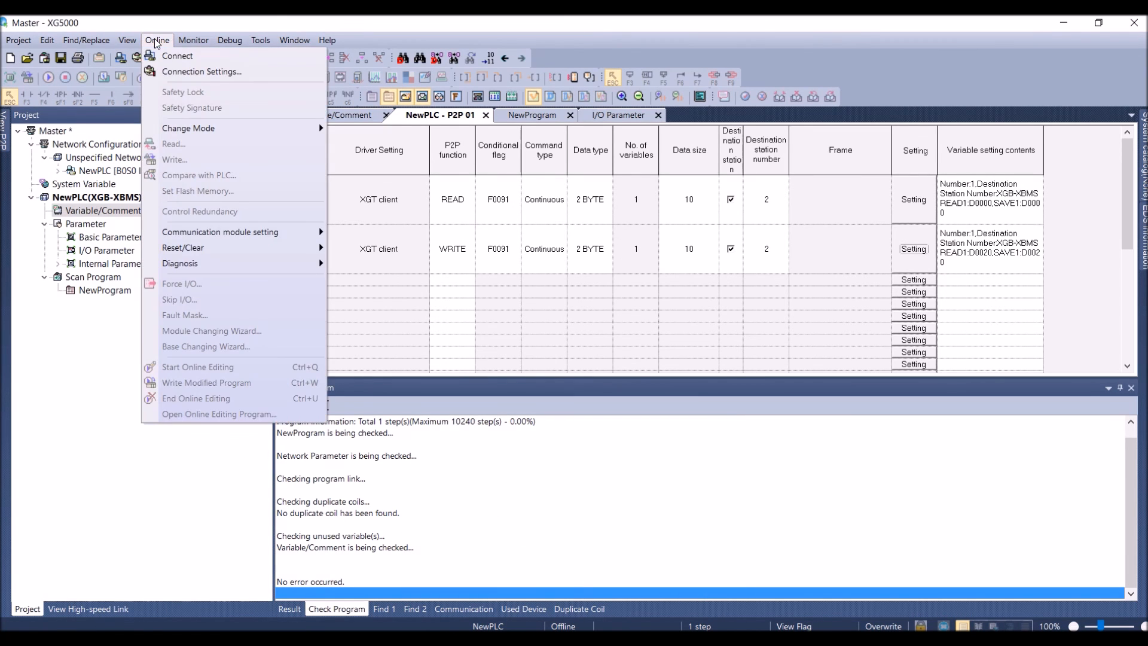
left_click(165, 60)
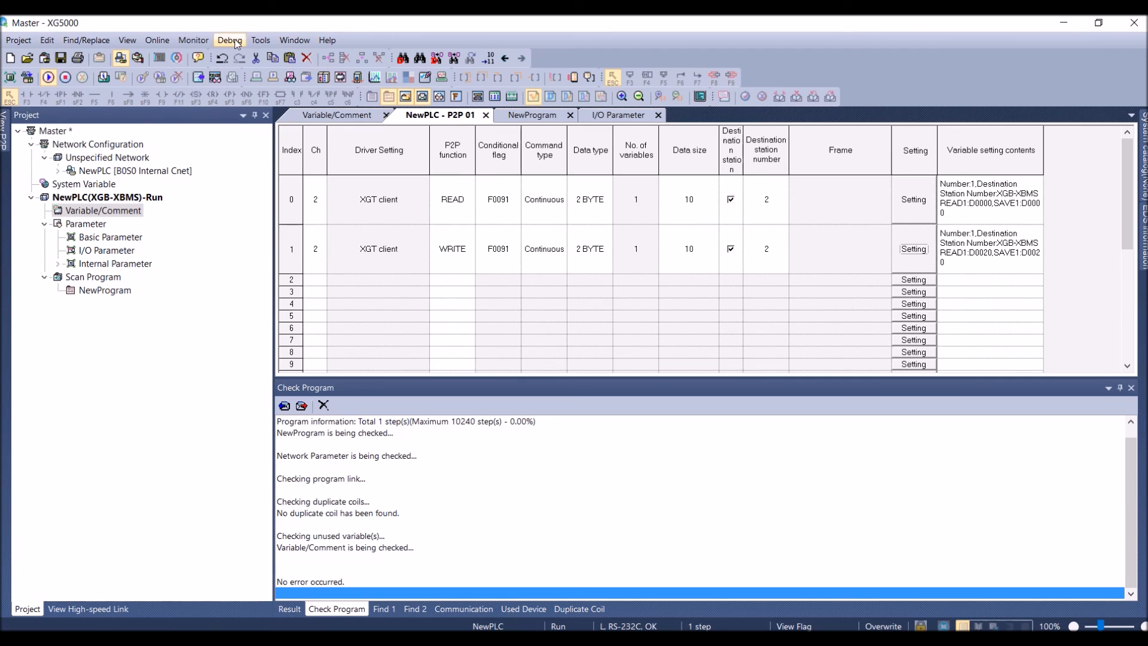
Open Device Monitoring for the master PLC
left_click(190, 39)
left_click(223, 159)
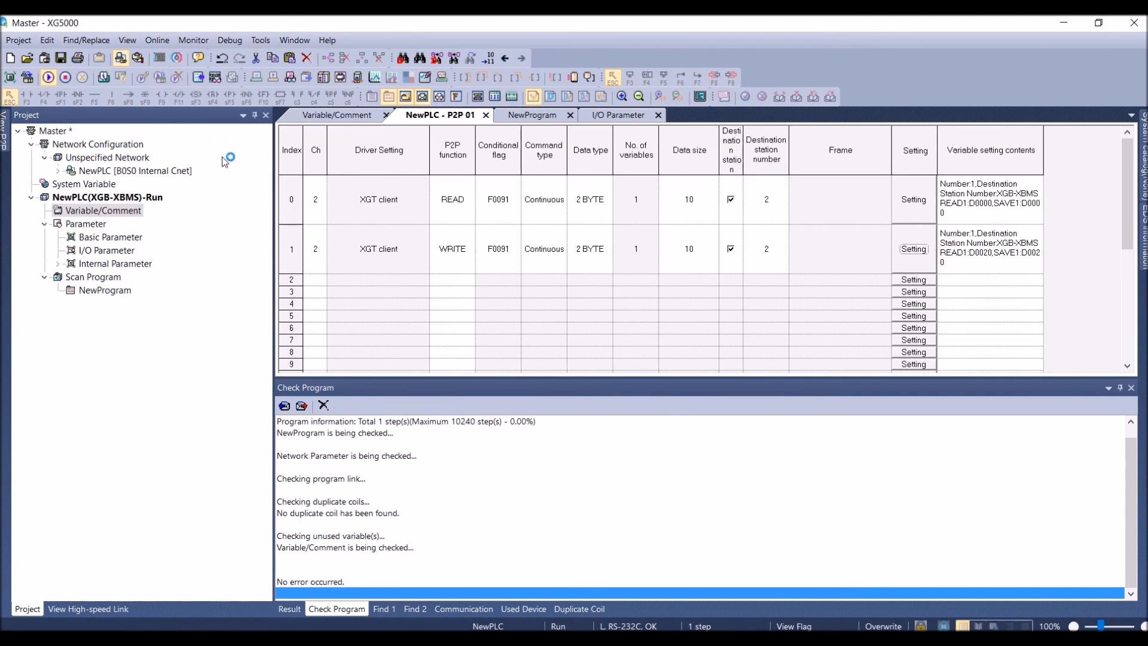